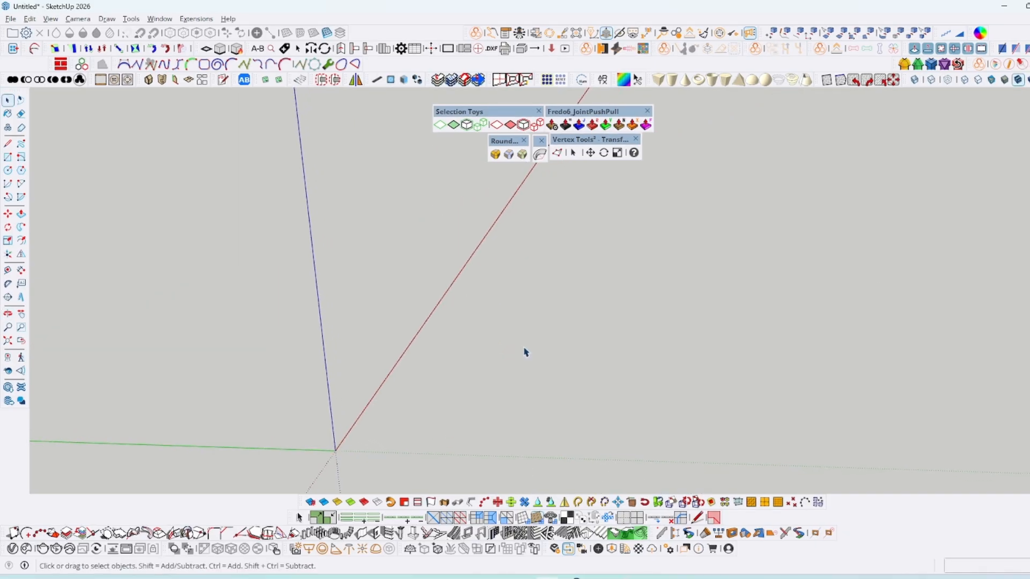
Draw a vertical straight line along the blue axis, beside the red axis
{"action": "left_click", "coordinate": [499, 402]}
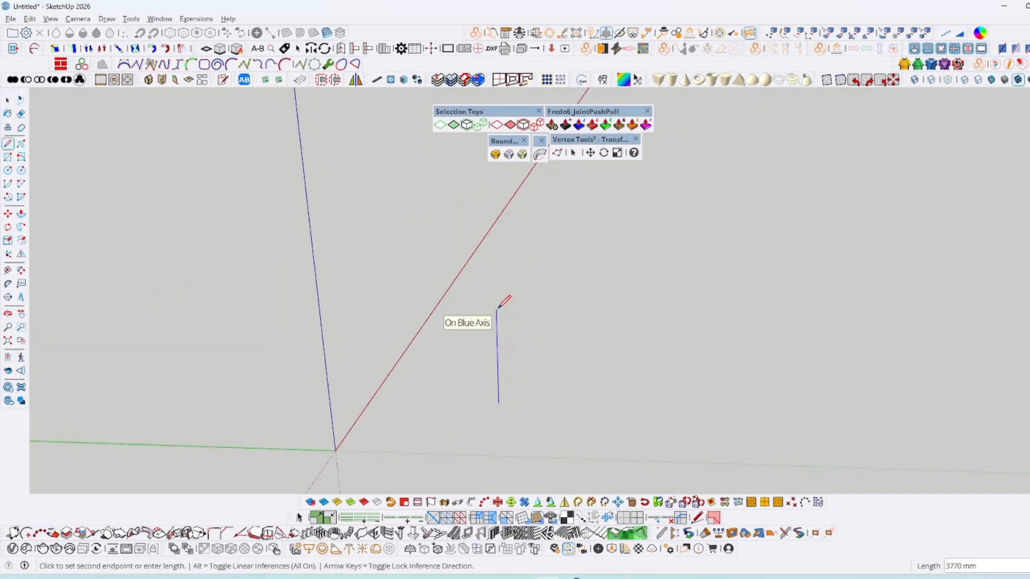
{"action": "scroll", "coordinate": [504, 402], "scroll_direction": "up", "scroll_amount": 3}
{"action": "middle_click_drag", "start_coordinate": [504, 403], "coordinate": [522, 283]}
Draw two arcs bulging in opposite directions on the upper and lower halves of the vertical line, forming an S-shape
{"action": "key", "text": "a"}
{"action": "left_click", "coordinate": [513, 208]}
{"action": "left_click", "coordinate": [513, 290]}
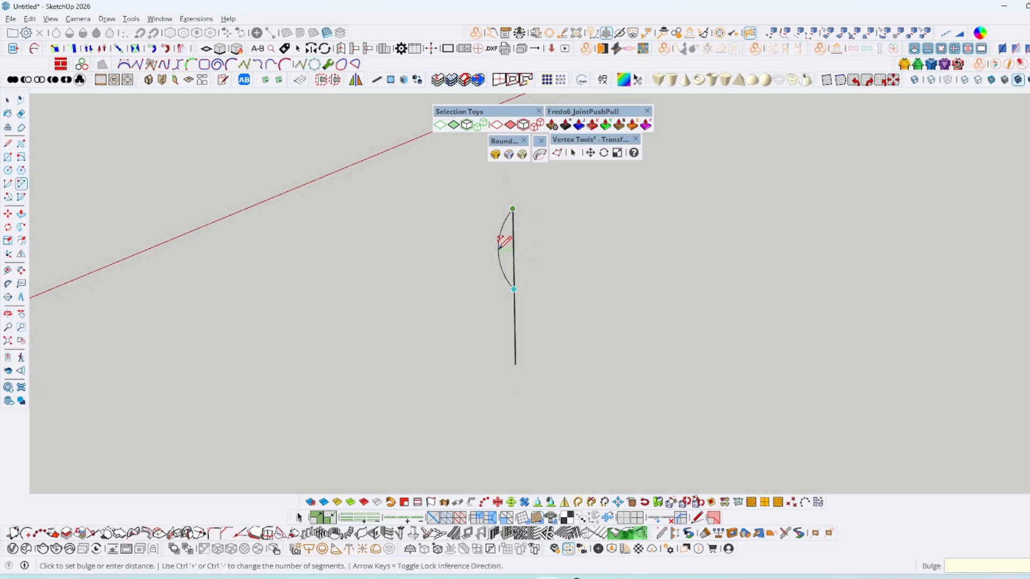
{"action": "left_click", "coordinate": [514, 289]}
{"action": "left_click", "coordinate": [514, 364]}
{"action": "scroll", "coordinate": [525, 330], "scroll_direction": "up", "scroll_amount": 2}
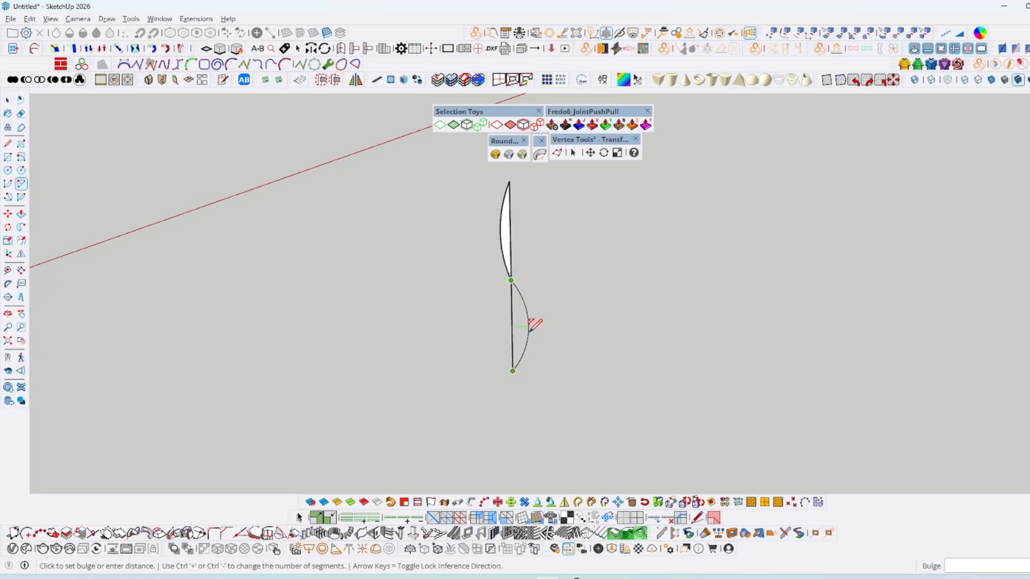
{"action": "left_click", "coordinate": [534, 326]}
Erase the straight construction line and weld the two arcs into one continuous S-curve
{"action": "mouse_move", "coordinate": [536, 328]}
{"action": "middle_mouse_down"}
{"action": "mouse_move", "coordinate": [536, 269]}
{"action": "mouse_move", "coordinate": [513, 296]}
{"action": "middle_mouse_up"}
{"action": "key", "text": "e"}
{"action": "left_click", "coordinate": [512, 351]}
{"action": "key", "text": "space"}
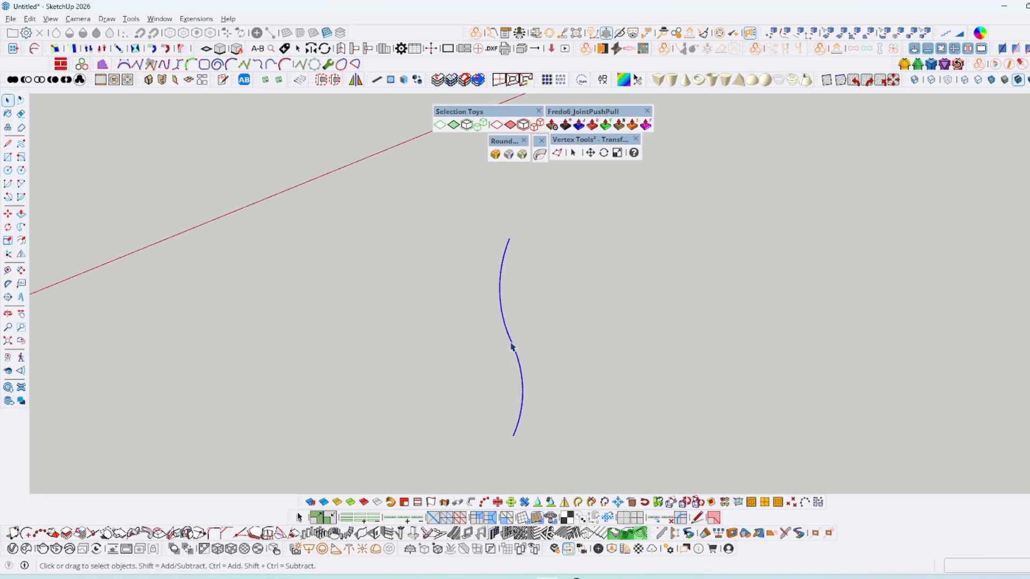
{"action": "right_click", "coordinate": [512, 347]}
{"action": "left_click", "coordinate": [574, 131]}
{"action": "middle_click_drag", "start_coordinate": [574, 131], "coordinate": [545, 407]}
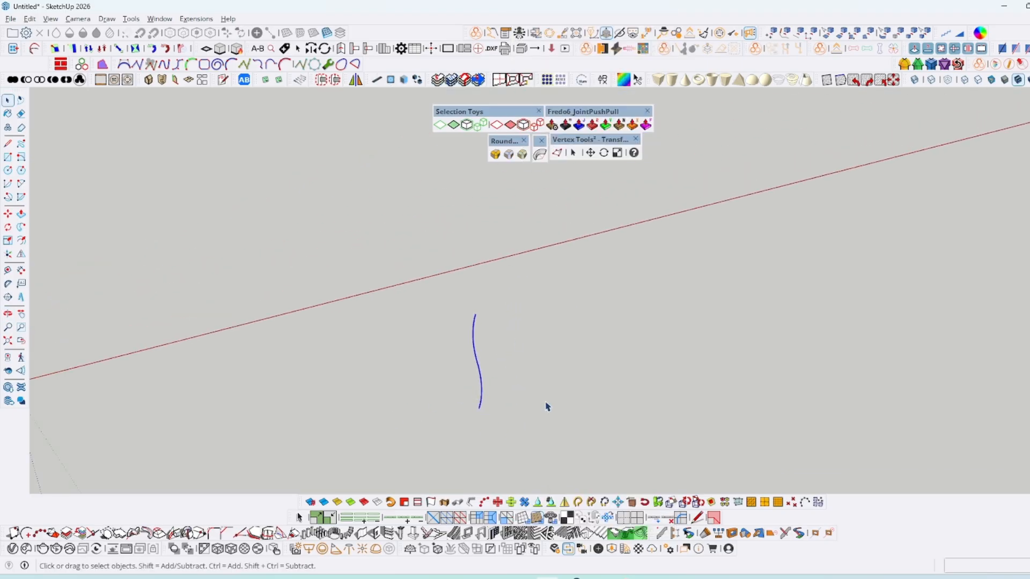
Extrude the welded S-curve along the red axis into a wavy surface with Extrude Lines
{"action": "left_click", "coordinate": [480, 407]}
{"action": "type", "text": "14"}
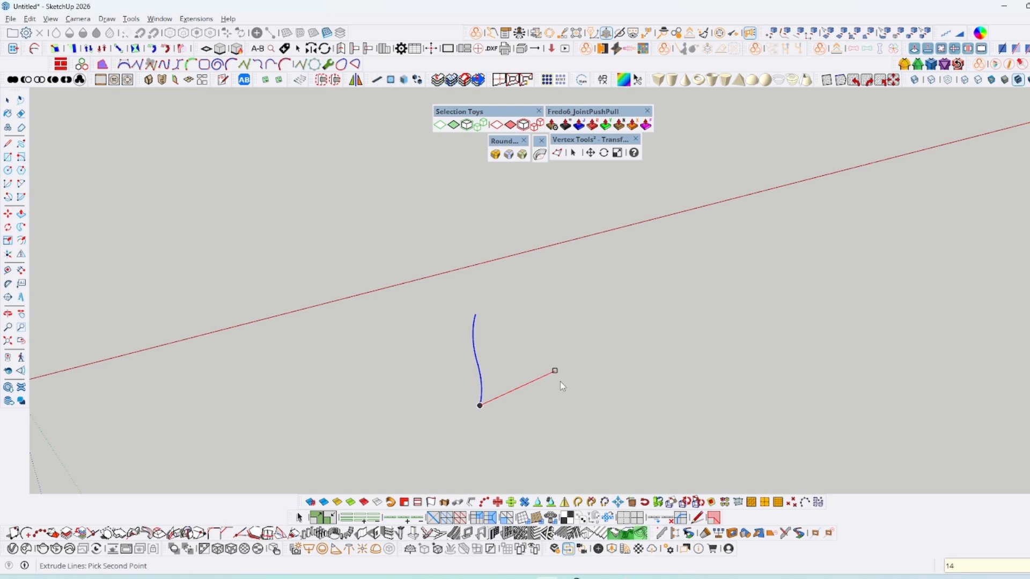
{"action": "key", "text": "Return"}
{"action": "middle_click_drag", "start_coordinate": [560, 382], "coordinate": [517, 400]}
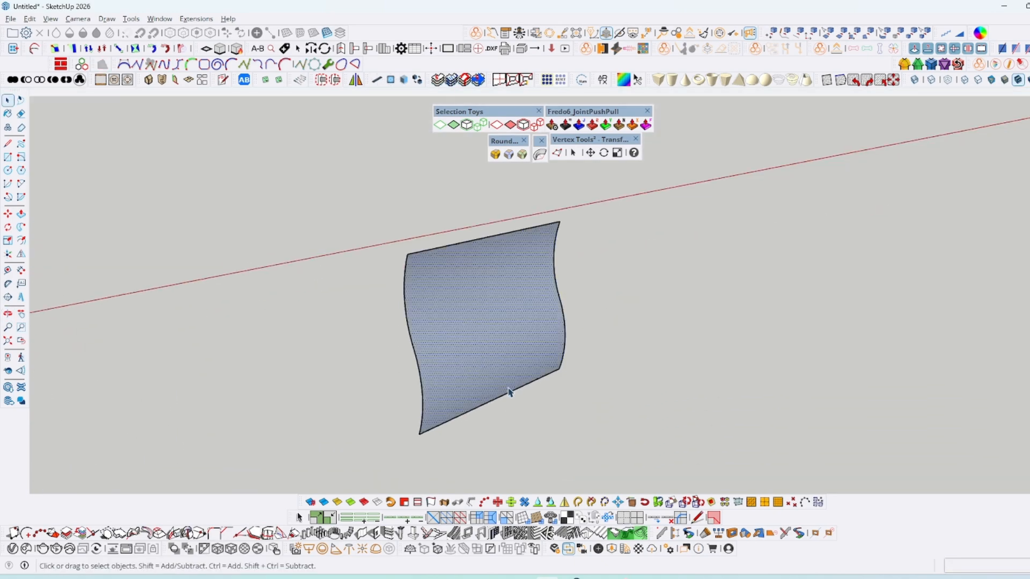
{"action": "middle_click_drag", "start_coordinate": [472, 300], "coordinate": [536, 326]}
Unsoften the wavy surface's edges with an angle between normals of 0 degrees, and delete its faces so only edges remain
{"action": "left_click", "coordinate": [455, 310]}
{"action": "scroll", "coordinate": [536, 326], "scroll_direction": "up", "scroll_amount": 2}
{"action": "right_click", "coordinate": [541, 322]}
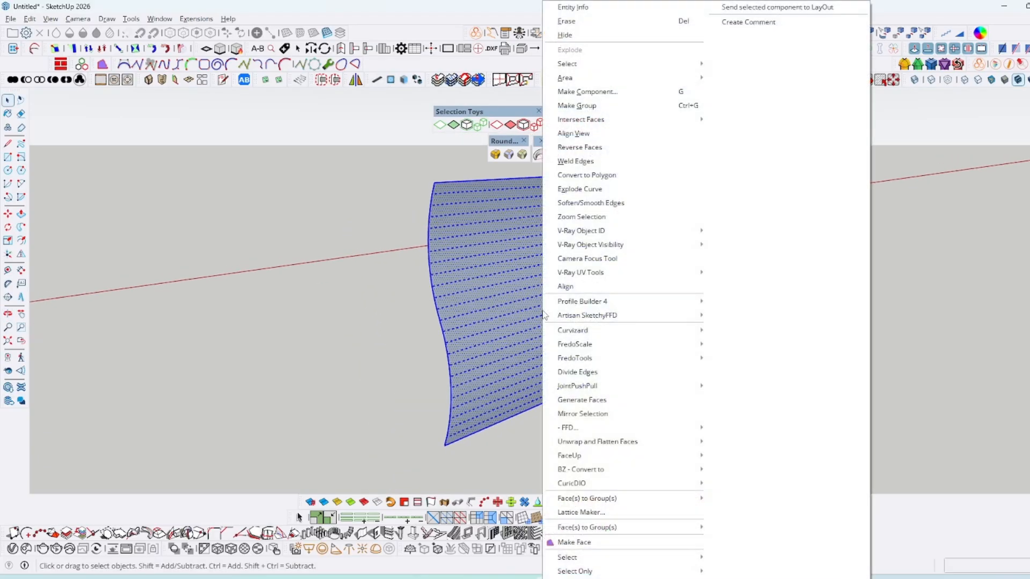
{"action": "left_click", "coordinate": [587, 203]}
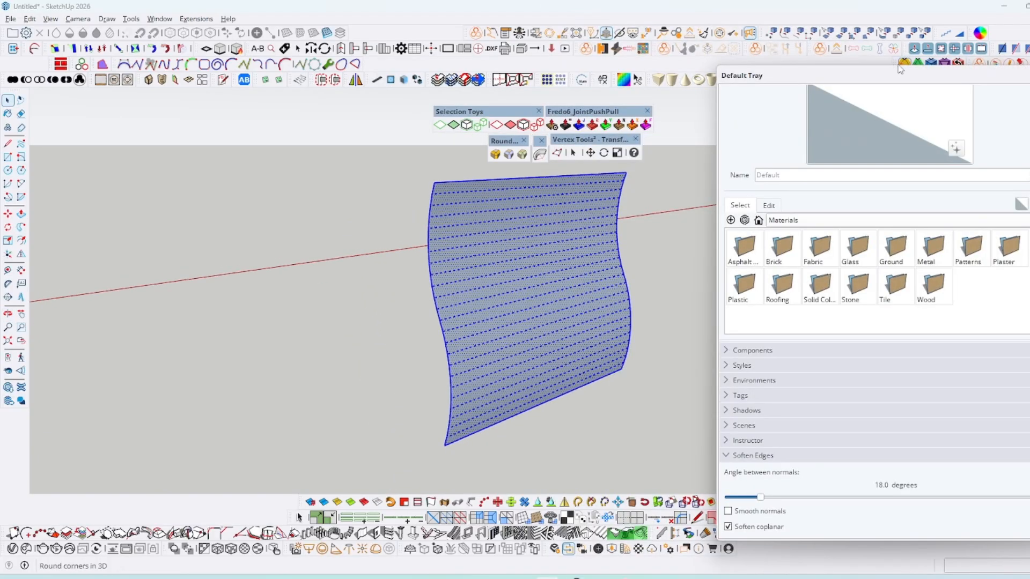
{"action": "left_click", "coordinate": [696, 494]}
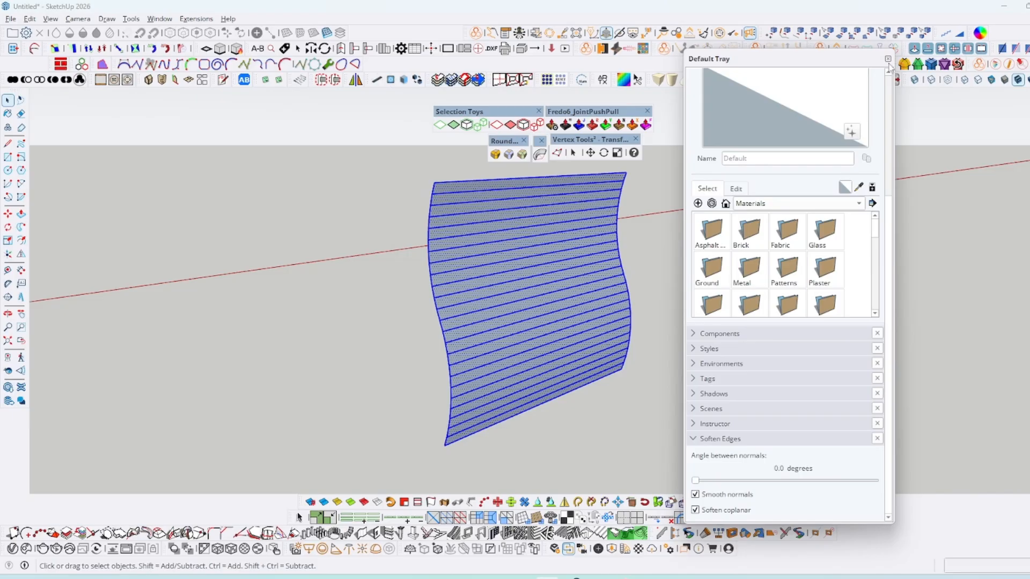
{"action": "left_click", "coordinate": [888, 59]}
{"action": "left_click", "coordinate": [458, 127]}
{"action": "key", "text": "Delete"}
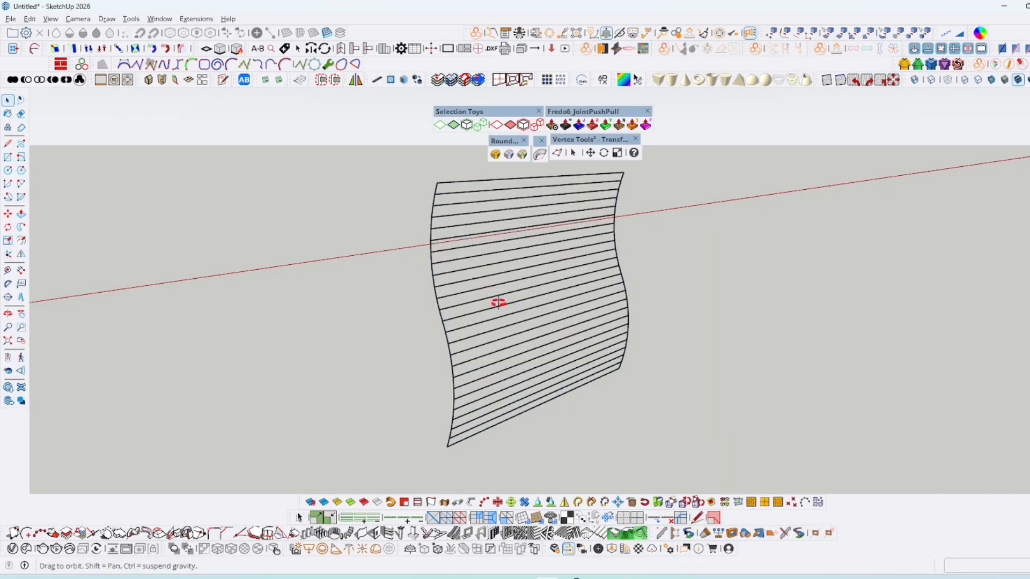
Copy the wavy wireframe to a spot in front of the original and delete the original
{"action": "scroll", "coordinate": [471, 320], "scroll_direction": "down", "scroll_amount": 3}
{"action": "left_click_drag", "start_coordinate": [622, 442], "coordinate": [363, 208]}
{"action": "key", "text": "m"}
{"action": "left_click", "coordinate": [453, 386]}
{"action": "key", "text": "ctrl"}
{"action": "left_click", "coordinate": [529, 420]}
{"action": "key", "text": "space"}
{"action": "scroll", "coordinate": [571, 374], "scroll_direction": "up", "scroll_amount": 2}
{"action": "middle_click_drag", "start_coordinate": [571, 374], "coordinate": [468, 417]}
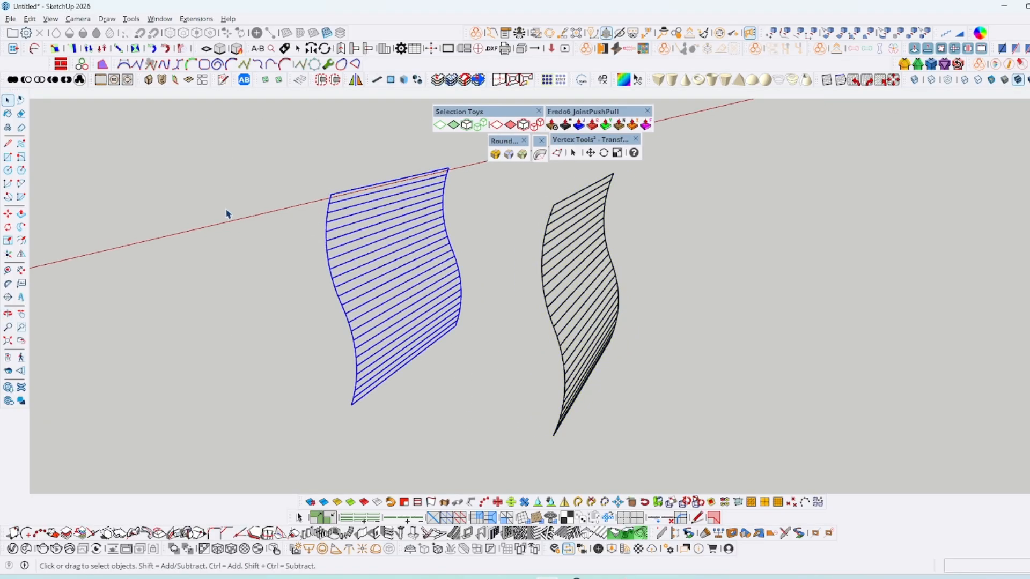
{"action": "key", "text": "ctrl+g"}
{"action": "key", "text": "Delete"}
{"action": "middle_click_drag", "start_coordinate": [552, 342], "coordinate": [502, 289]}
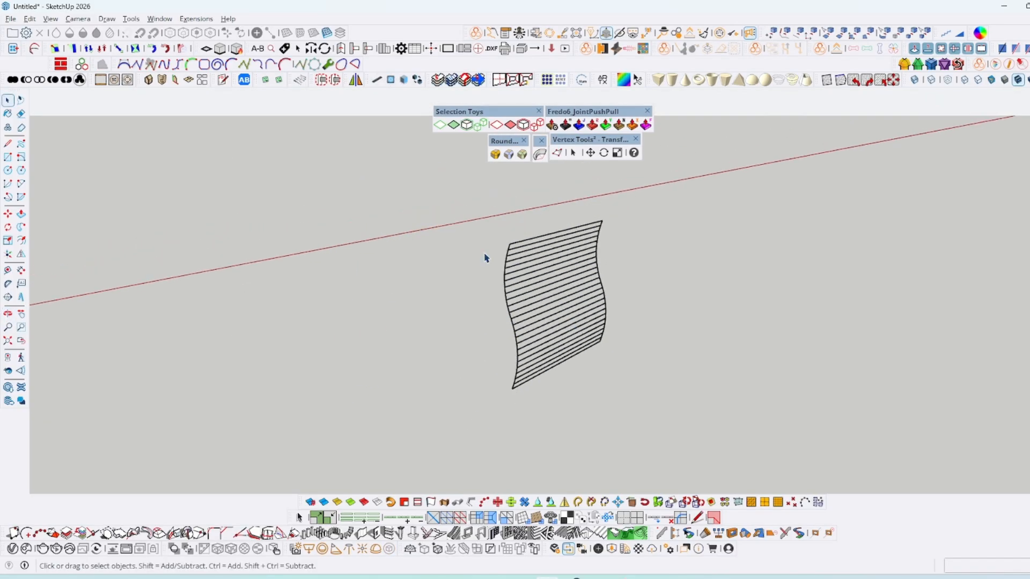
Delete the curved side edges of the wireframe and select all the remaining horizontal lines
{"action": "middle_click_drag", "start_coordinate": [530, 416], "coordinate": [600, 221]}
{"action": "middle_click_drag", "start_coordinate": [619, 328], "coordinate": [459, 307]}
{"action": "key", "text": "ctrl+a"}
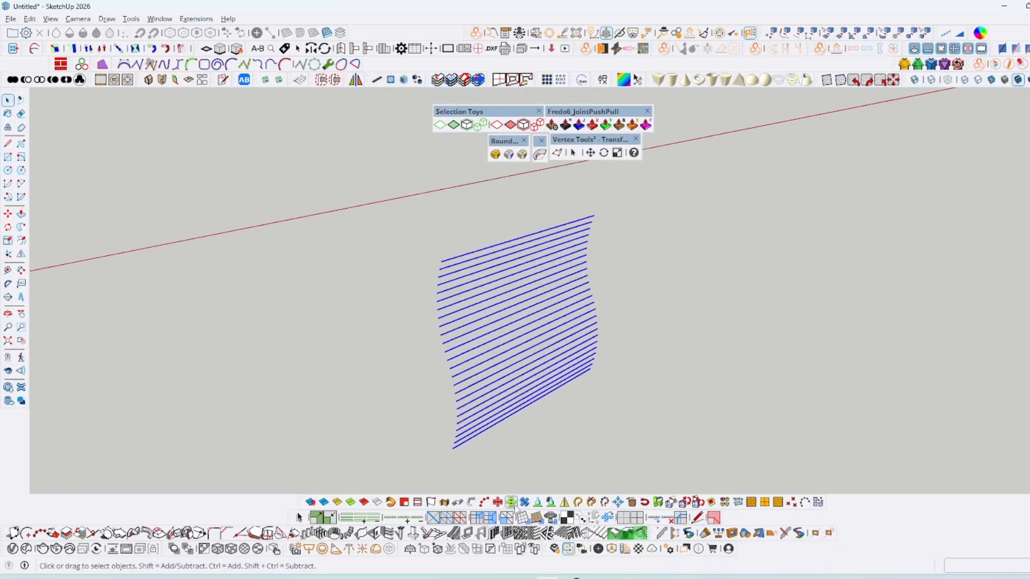
Extrude the horizontal lines into narrow strips and thicken them into solid slats with Joint Push Pull
{"action": "left_click", "coordinate": [482, 378]}
{"action": "middle_click_drag", "start_coordinate": [563, 413], "coordinate": [514, 322]}
{"action": "left_click", "coordinate": [552, 125]}
{"action": "key", "text": "Return"}
{"action": "scroll", "coordinate": [472, 262], "scroll_direction": "down", "scroll_amount": 3}
{"action": "left_click", "coordinate": [709, 356]}
{"action": "middle_click_drag", "start_coordinate": [710, 356], "coordinate": [458, 335]}
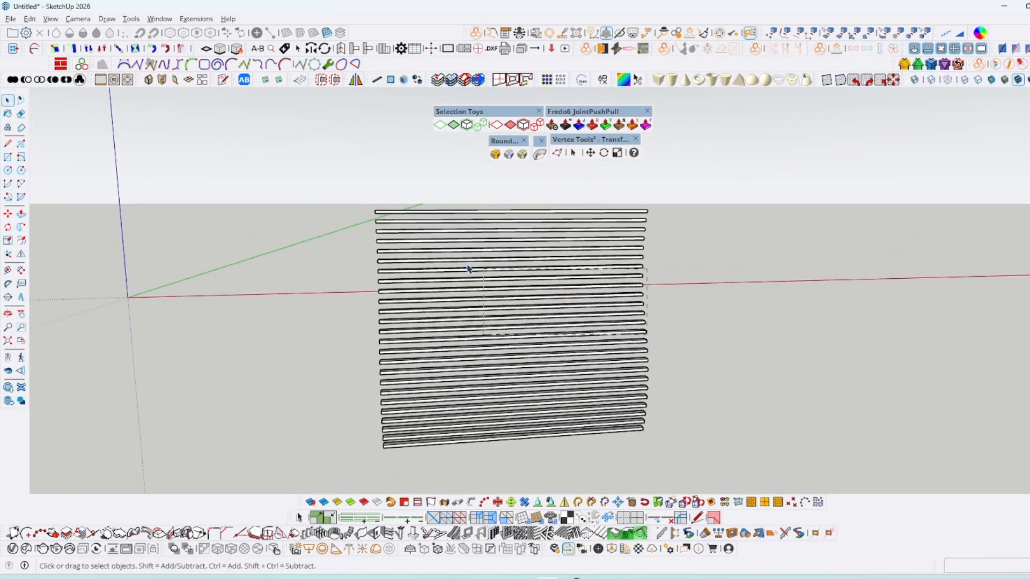
Measure the vertical distance from a slat near mid-height down to the lowest slat
{"action": "left_click_drag", "start_coordinate": [485, 274], "coordinate": [411, 252]}
{"action": "scroll", "coordinate": [381, 374], "scroll_direction": "up", "scroll_amount": 2}
{"action": "key", "text": "t"}
{"action": "left_click", "coordinate": [375, 352]}
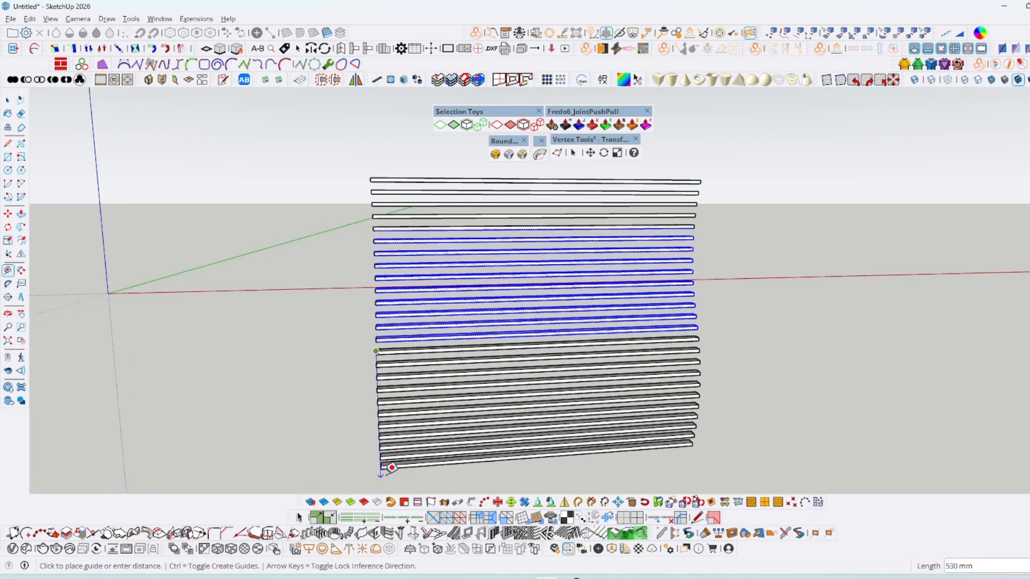
{"action": "left_click", "coordinate": [381, 466]}
{"action": "key", "text": "d"}
{"action": "left_click", "coordinate": [377, 364]}
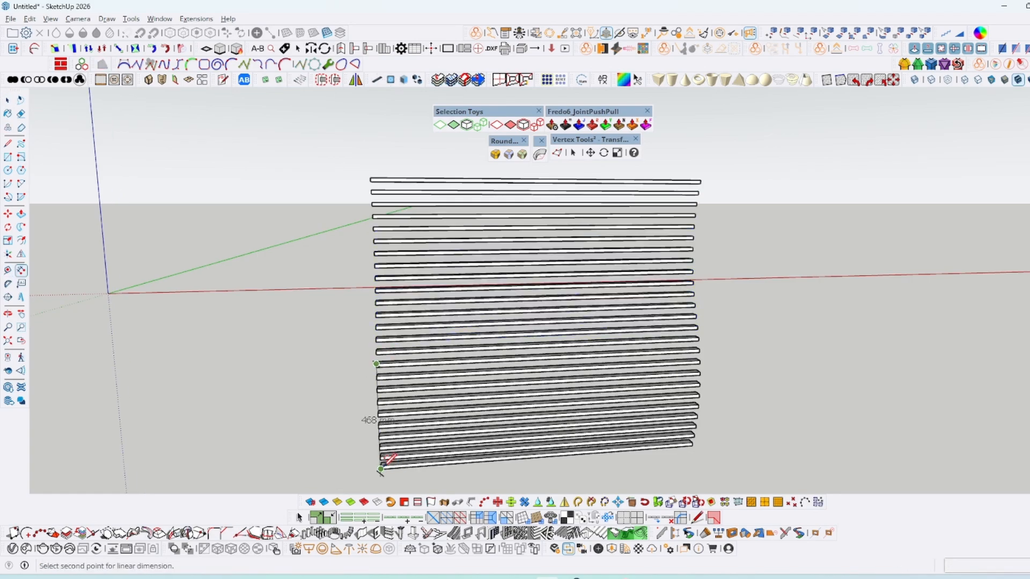
{"action": "key", "text": "space"}
{"action": "scroll", "coordinate": [378, 466], "scroll_direction": "up", "scroll_amount": 3}
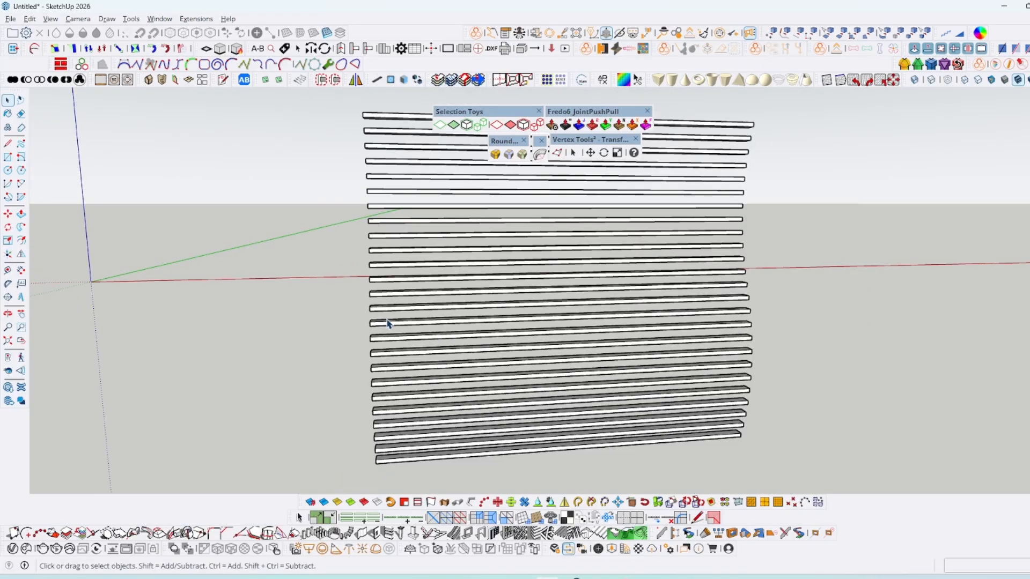
Select the upper set of slats and make it a component
{"action": "scroll", "coordinate": [385, 332], "scroll_direction": "down", "scroll_amount": 2}
{"action": "left_click_drag", "start_coordinate": [298, 164], "coordinate": [299, 163]}
{"action": "middle_click_drag", "start_coordinate": [437, 231], "coordinate": [688, 321]}
{"action": "middle_click_drag", "start_coordinate": [421, 239], "coordinate": [402, 391]}
{"action": "right_click", "coordinate": [509, 305]}
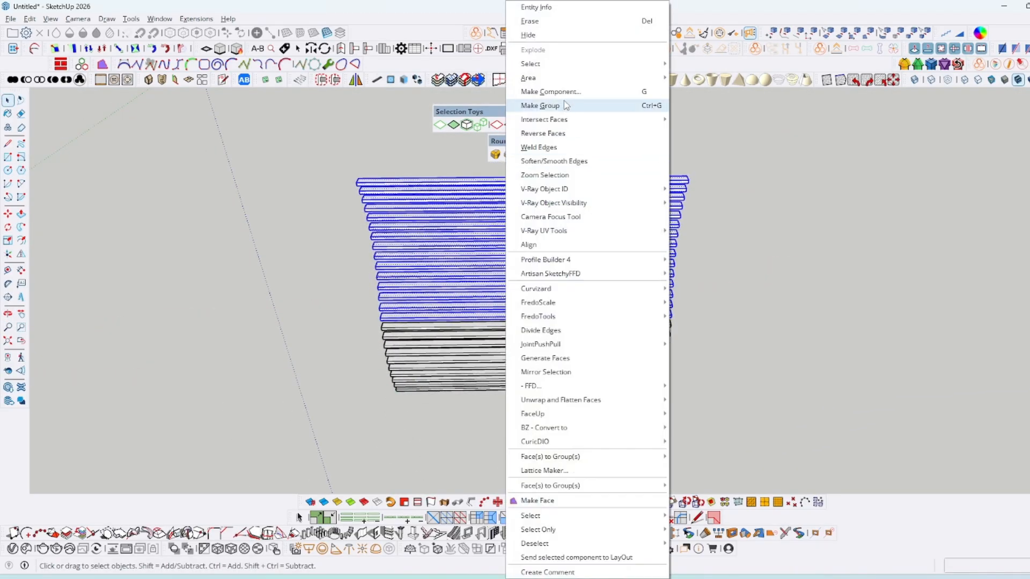
{"action": "left_click", "coordinate": [558, 91]}
{"action": "left_click_drag", "start_coordinate": [174, 130], "coordinate": [242, 131]}
{"action": "left_click", "coordinate": [248, 430]}
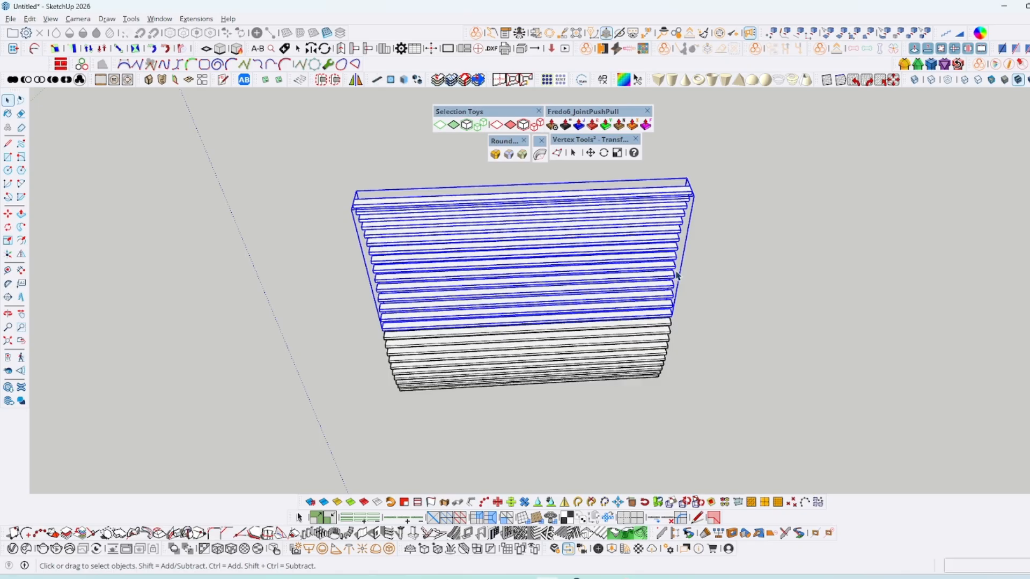
Scale the upper slat component to about half its width from one side
{"action": "key", "text": "s"}
{"action": "left_click_drag", "start_coordinate": [678, 253], "coordinate": [530, 351]}
{"action": "key", "text": "space"}
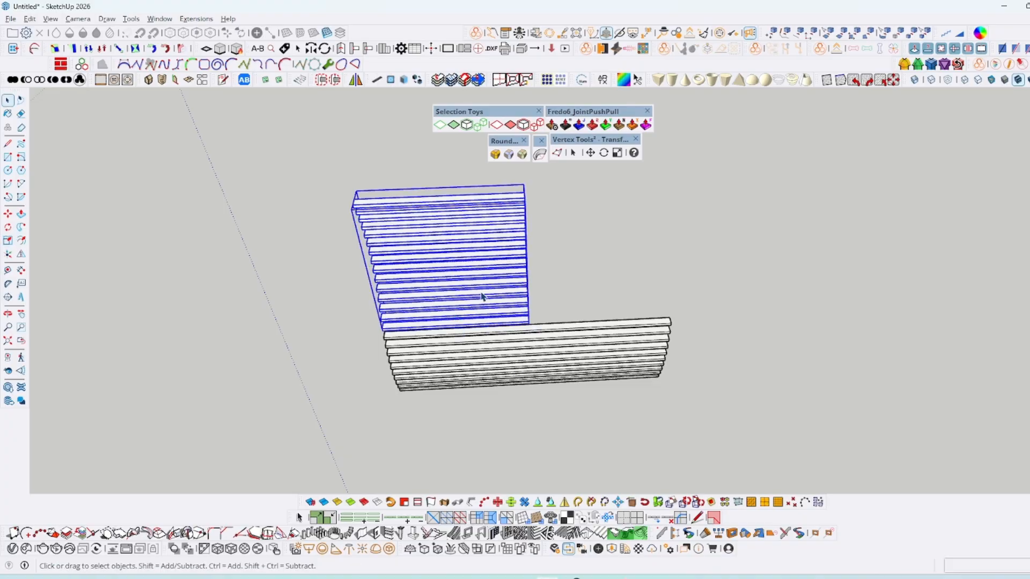
Mirror a copy of the half-width slat component across its inner end to restore the full slat width
{"action": "middle_click_drag", "start_coordinate": [477, 296], "coordinate": [547, 195]}
{"action": "left_click", "coordinate": [567, 505]}
{"action": "scroll", "coordinate": [527, 186], "scroll_direction": "up", "scroll_amount": 3}
{"action": "scroll", "coordinate": [527, 185], "scroll_direction": "down", "scroll_amount": 2}
{"action": "middle_click_drag", "start_coordinate": [488, 429], "coordinate": [507, 311]}
{"action": "scroll", "coordinate": [525, 187], "scroll_direction": "up", "scroll_amount": 5}
{"action": "left_click", "coordinate": [519, 190]}
{"action": "middle_click_drag", "start_coordinate": [521, 194], "coordinate": [531, 317]}
{"action": "left_click", "coordinate": [524, 233]}
Open one half-width component and pull its outer slat ends inward towards the top with Vertex Tools soft selection, forming a curved outline
{"action": "scroll", "coordinate": [524, 236], "scroll_direction": "down", "scroll_amount": 4}
{"action": "middle_click_drag", "start_coordinate": [576, 379], "coordinate": [560, 300]}
{"action": "scroll", "coordinate": [560, 321], "scroll_direction": "down", "scroll_amount": 2}
{"action": "left_click", "coordinate": [562, 356]}
{"action": "middle_click_drag", "start_coordinate": [562, 356], "coordinate": [427, 225]}
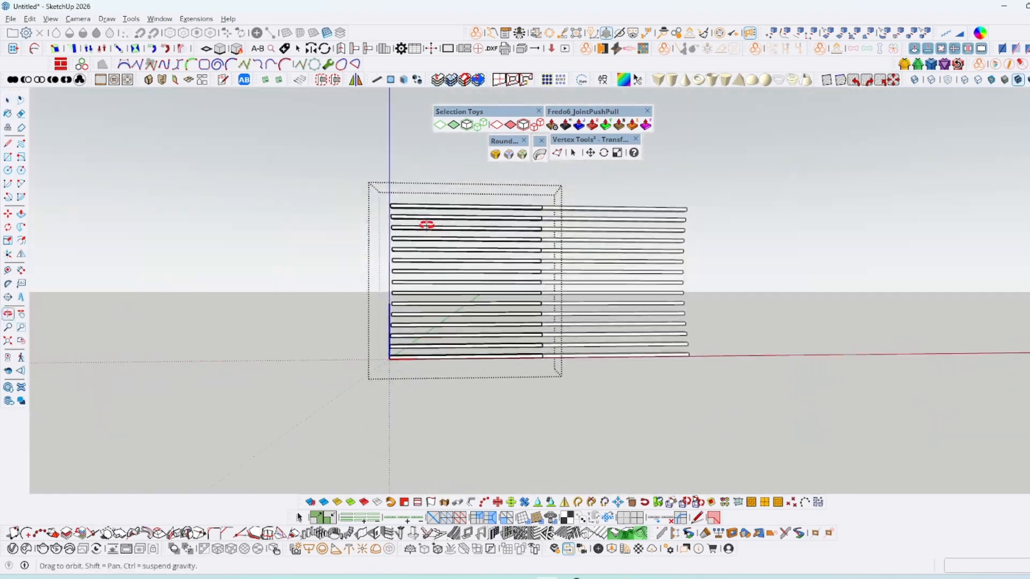
{"action": "middle_click_drag", "start_coordinate": [465, 267], "coordinate": [534, 248]}
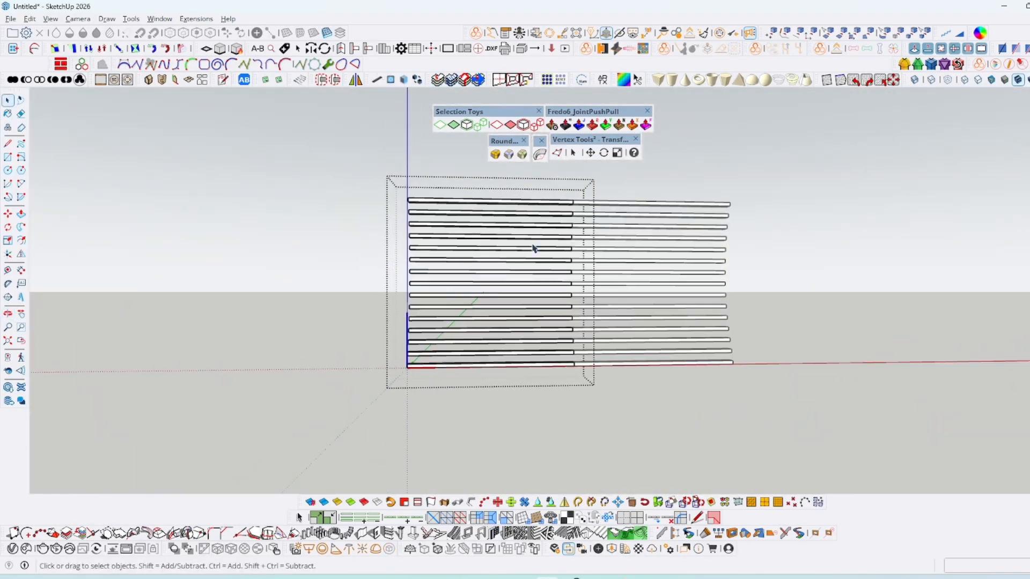
{"action": "left_click", "coordinate": [573, 153]}
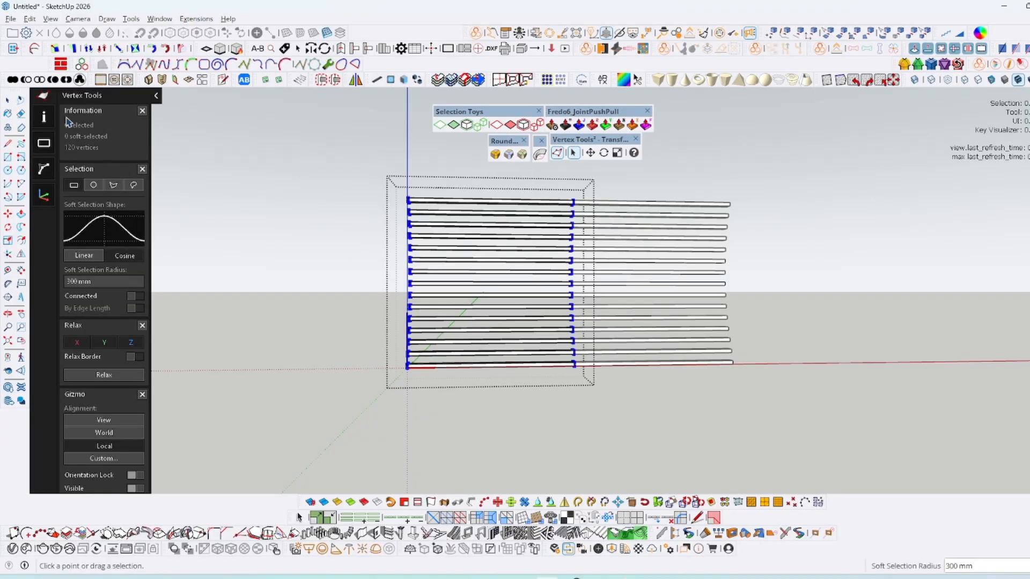
{"action": "left_click_drag", "start_coordinate": [454, 294], "coordinate": [456, 302]}
{"action": "left_click_drag", "start_coordinate": [484, 251], "coordinate": [520, 253]}
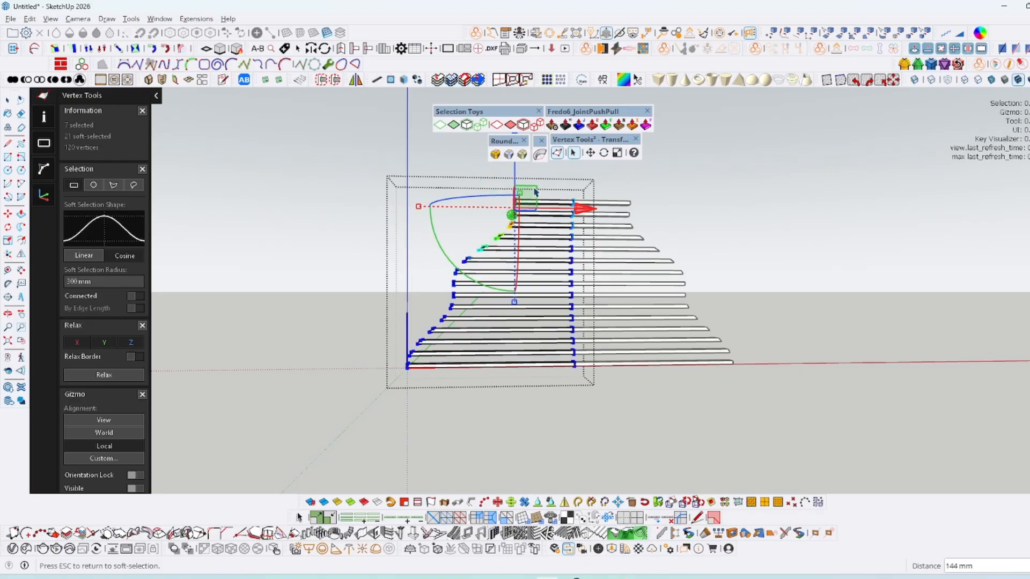
Move the topmost slats' end vertices further inward by about 71 mm and exit vertex editing and the component
{"action": "left_click", "coordinate": [548, 194]}
{"action": "scroll", "coordinate": [528, 197], "scroll_direction": "up", "scroll_amount": 4}
{"action": "left_click_drag", "start_coordinate": [602, 212], "coordinate": [612, 213]}
{"action": "scroll", "coordinate": [528, 244], "scroll_direction": "down", "scroll_amount": 5}
{"action": "middle_click_drag", "start_coordinate": [531, 257], "coordinate": [566, 307]}
{"action": "scroll", "coordinate": [507, 259], "scroll_direction": "up", "scroll_amount": 5}
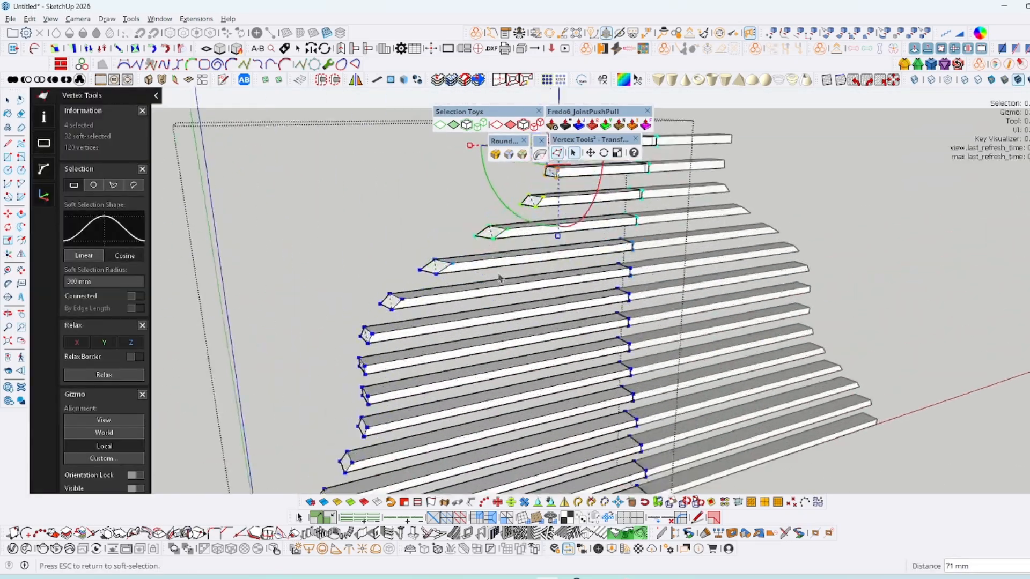
{"action": "middle_click_drag", "start_coordinate": [498, 265], "coordinate": [400, 252]}
{"action": "scroll", "coordinate": [400, 254], "scroll_direction": "down", "scroll_amount": 5}
{"action": "middle_click_drag", "start_coordinate": [395, 289], "coordinate": [480, 316]}
{"action": "key", "text": "space"}
{"action": "key", "text": "Escape"}
Select both mirrored halves of the upper slats and explode them
{"action": "scroll", "coordinate": [472, 328], "scroll_direction": "down", "scroll_amount": 3}
{"action": "scroll", "coordinate": [477, 338], "scroll_direction": "up", "scroll_amount": 4}
{"action": "middle_click_drag", "start_coordinate": [540, 294], "coordinate": [517, 280]}
{"action": "left_click", "coordinate": [517, 279]}
{"action": "left_click", "coordinate": [482, 279], "text": "shift"}
{"action": "right_click", "coordinate": [481, 280]}
{"action": "mouse_move", "coordinate": [523, 92]}
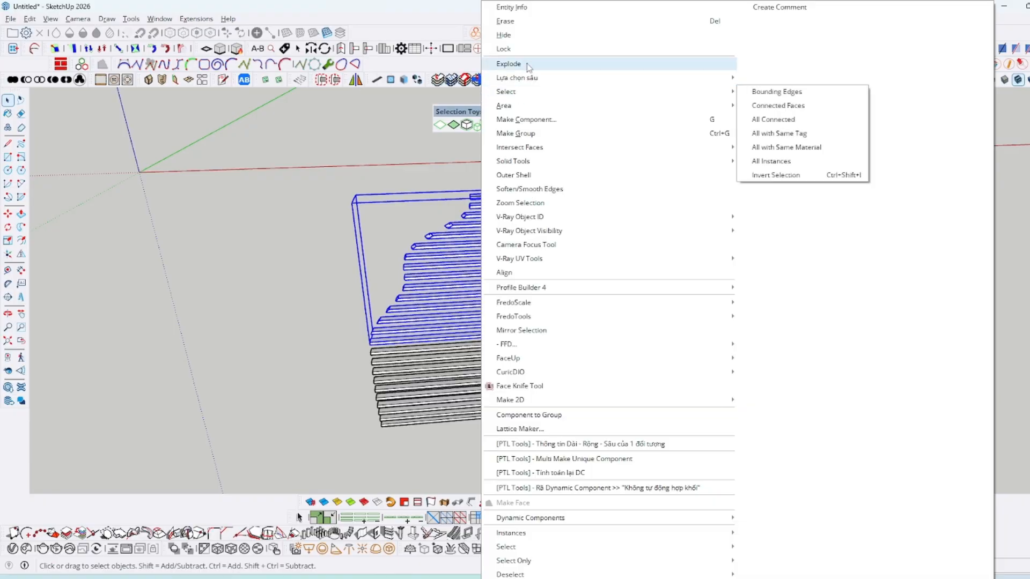
{"action": "left_click", "coordinate": [514, 64]}
Erase the seam edges at the middle of the uppermost slats, where the two halves meet
{"action": "scroll", "coordinate": [496, 284], "scroll_direction": "up", "scroll_amount": 3}
{"action": "middle_click_drag", "start_coordinate": [531, 336], "coordinate": [514, 205]}
{"action": "scroll", "coordinate": [513, 203], "scroll_direction": "down", "scroll_amount": 3}
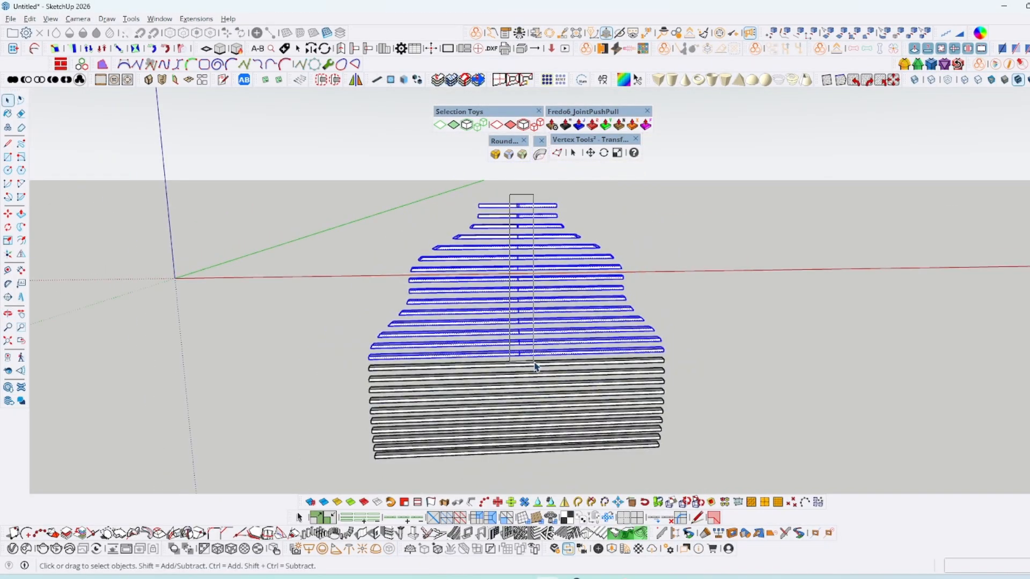
{"action": "scroll", "coordinate": [518, 216], "scroll_direction": "up", "scroll_amount": 6}
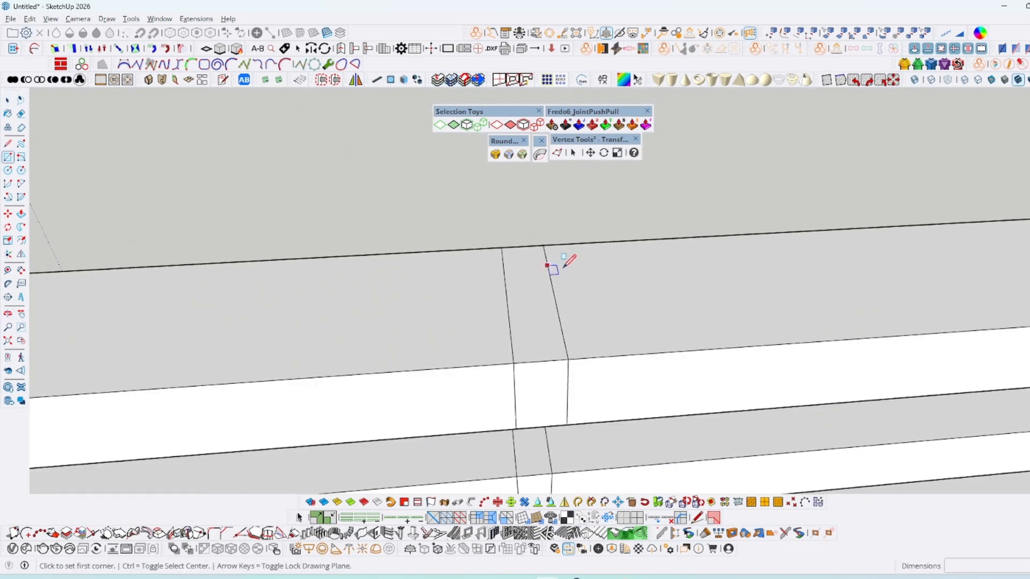
{"action": "key", "text": "e"}
{"action": "scroll", "coordinate": [484, 309], "scroll_direction": "down", "scroll_amount": 3}
{"action": "middle_click_drag", "start_coordinate": [500, 329], "coordinate": [540, 329]}
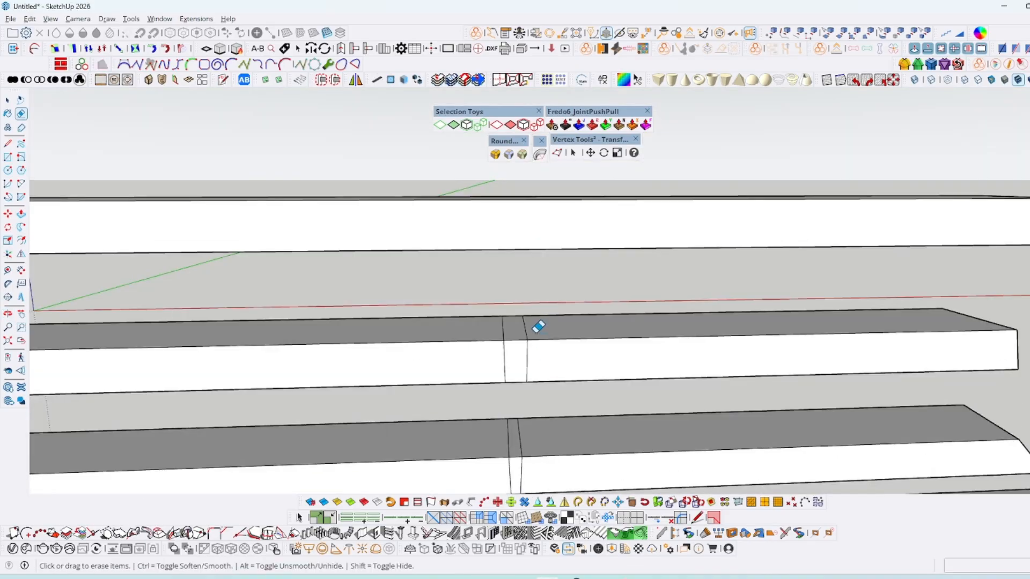
{"action": "left_click_drag", "start_coordinate": [491, 363], "coordinate": [535, 360]}
{"action": "scroll", "coordinate": [508, 333], "scroll_direction": "down", "scroll_amount": 3}
{"action": "scroll", "coordinate": [496, 316], "scroll_direction": "up", "scroll_amount": 4}
{"action": "left_click_drag", "start_coordinate": [489, 312], "coordinate": [499, 351]}
{"action": "scroll", "coordinate": [499, 429], "scroll_direction": "up", "scroll_amount": 1}
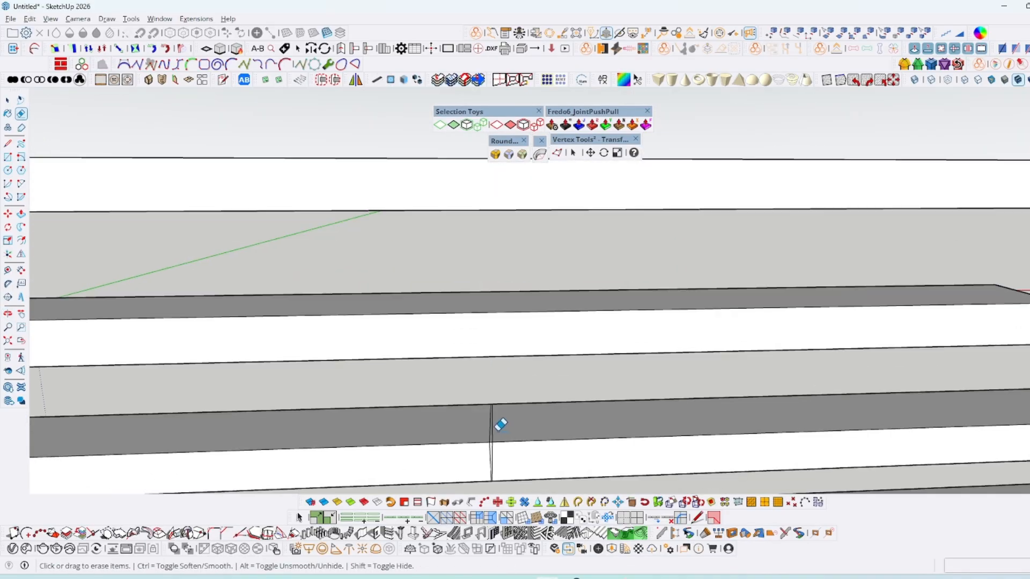
{"action": "scroll", "coordinate": [469, 372], "scroll_direction": "down", "scroll_amount": 5}
{"action": "key", "text": "space"}
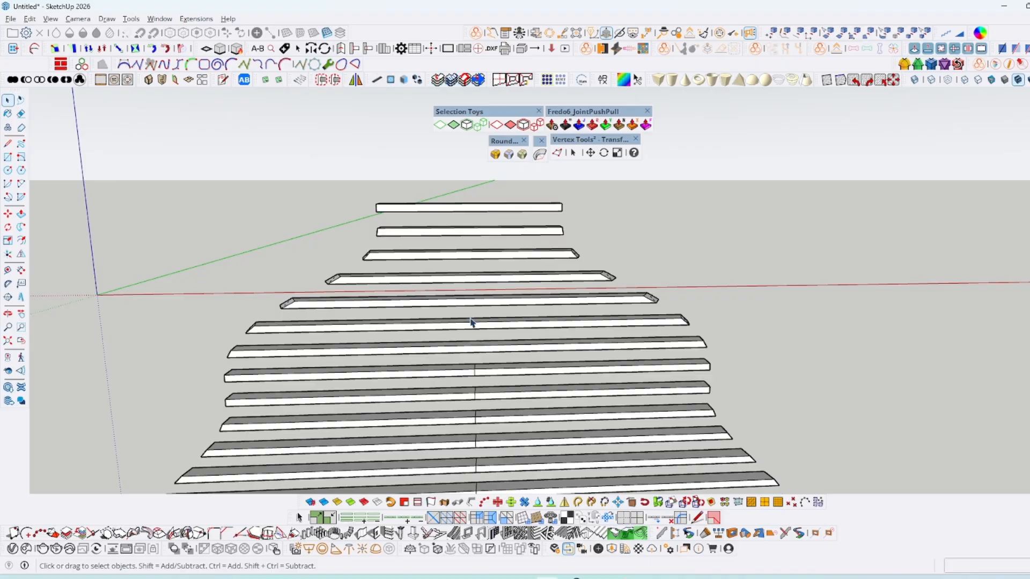
Select all the tapered upper slats and combine them into one group
{"action": "scroll", "coordinate": [483, 376], "scroll_direction": "down", "scroll_amount": 3}
{"action": "middle_click_drag", "start_coordinate": [457, 346], "coordinate": [560, 347]}
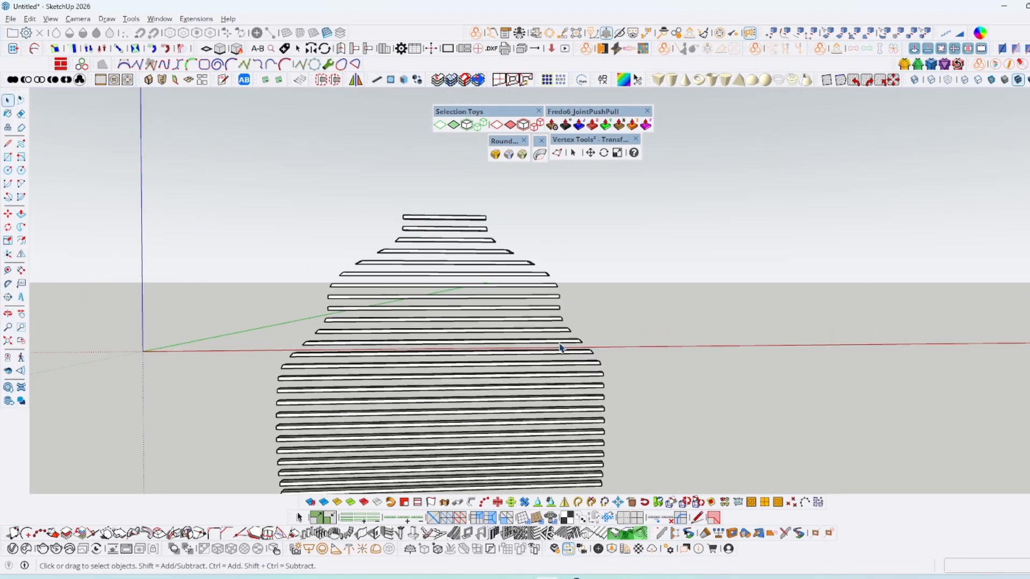
{"action": "middle_click_drag", "start_coordinate": [502, 376], "coordinate": [461, 417]}
{"action": "scroll", "coordinate": [477, 386], "scroll_direction": "down", "scroll_amount": 3}
{"action": "scroll", "coordinate": [476, 370], "scroll_direction": "up", "scroll_amount": 1}
{"action": "middle_click_drag", "start_coordinate": [476, 368], "coordinate": [460, 349]}
{"action": "scroll", "coordinate": [460, 348], "scroll_direction": "down", "scroll_amount": 3}
{"action": "left_click_drag", "start_coordinate": [646, 364], "coordinate": [644, 386]}
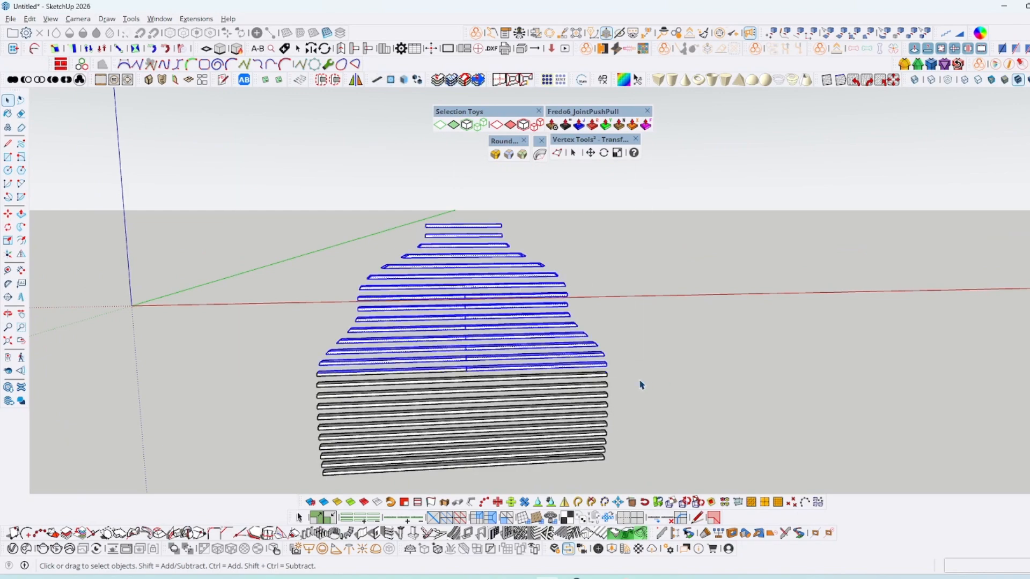
{"action": "middle_click_drag", "start_coordinate": [643, 386], "coordinate": [259, 184]}
{"action": "left_click_drag", "start_coordinate": [259, 179], "coordinate": [722, 397]}
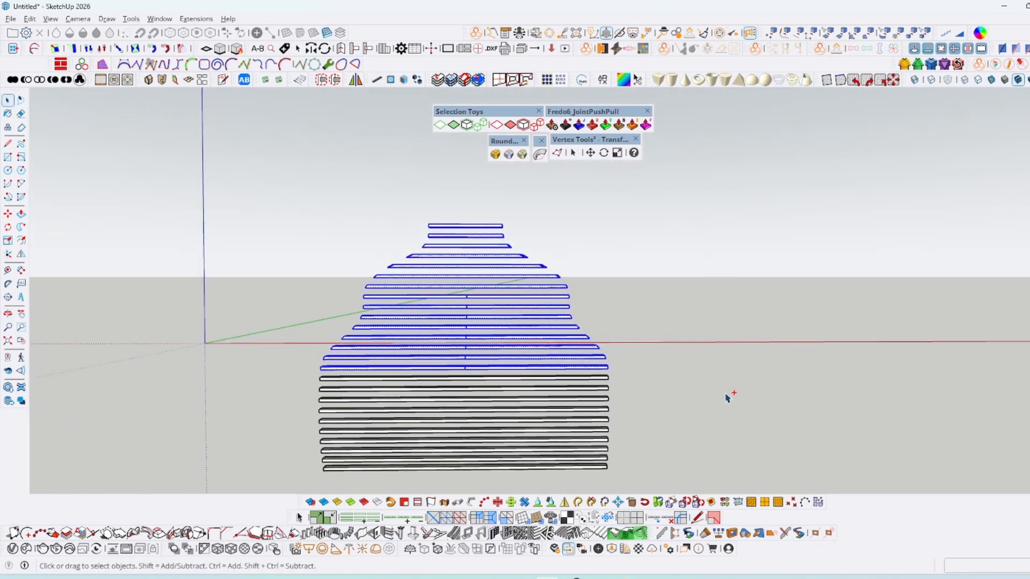
{"action": "key", "text": "ctrl+g"}
Select the upper slat group together with all the lower slats and group the whole panel
{"action": "scroll", "coordinate": [480, 340], "scroll_direction": "up", "scroll_amount": 2}
{"action": "double_click", "coordinate": [421, 258]}
{"action": "left_click", "coordinate": [494, 406]}
{"action": "middle_click_drag", "start_coordinate": [456, 203], "coordinate": [508, 373]}
{"action": "scroll", "coordinate": [547, 221], "scroll_direction": "up", "scroll_amount": 5}
{"action": "scroll", "coordinate": [547, 221], "scroll_direction": "down", "scroll_amount": 5}
{"action": "middle_click_drag", "start_coordinate": [537, 258], "coordinate": [478, 176]}
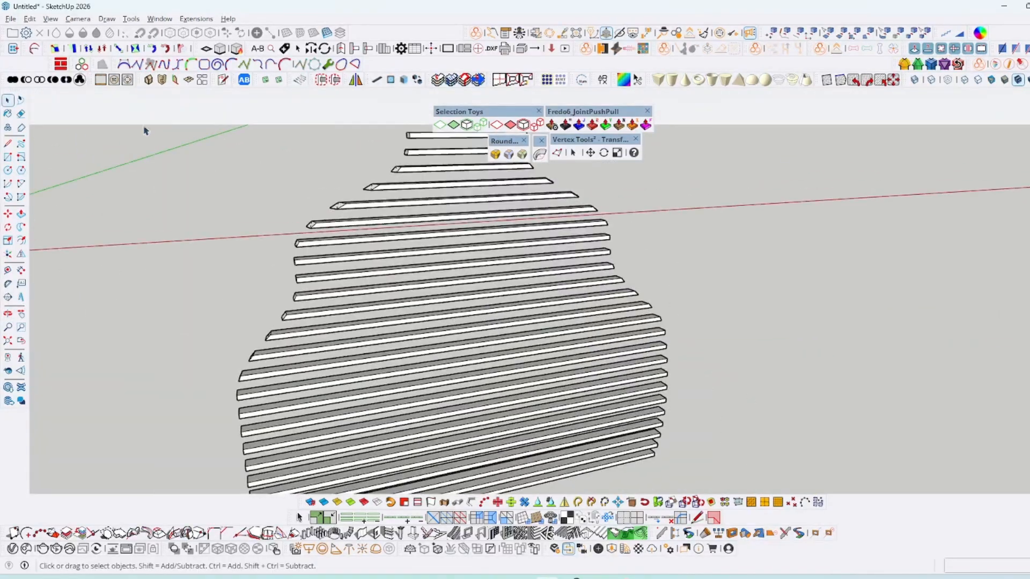
{"action": "scroll", "coordinate": [473, 310], "scroll_direction": "down", "scroll_amount": 3}
{"action": "middle_click_drag", "start_coordinate": [540, 271], "coordinate": [413, 334]}
{"action": "scroll", "coordinate": [413, 330], "scroll_direction": "down", "scroll_amount": 2}
{"action": "left_click_drag", "start_coordinate": [344, 209], "coordinate": [651, 503]}
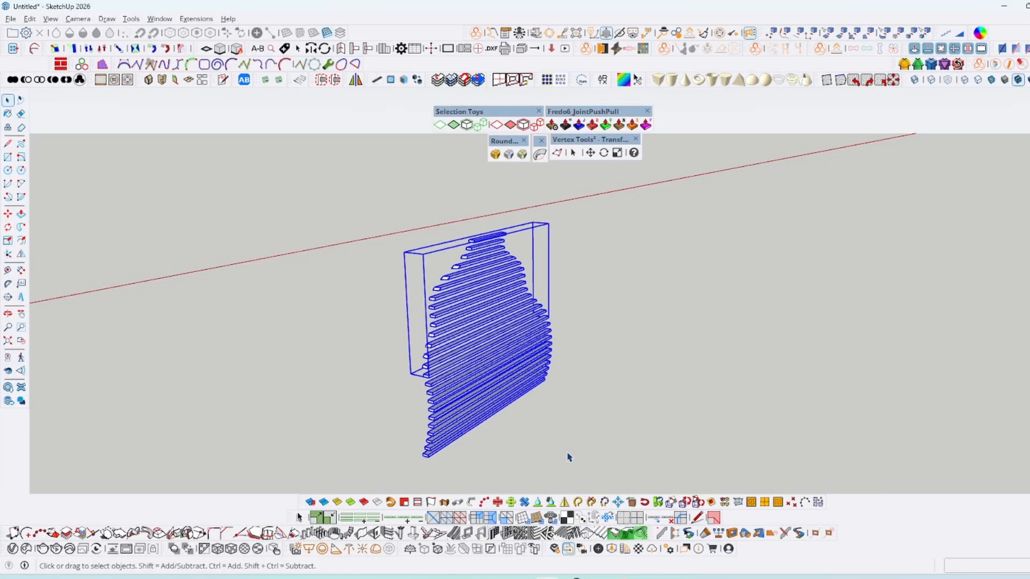
{"action": "key", "text": "ctrl+g"}
Unhide the original wavy surface, copy its curved side edge and paste it in place outside the surface's group
{"action": "scroll", "coordinate": [506, 391], "scroll_direction": "down", "scroll_amount": 2}
{"action": "key", "text": "shift+h"}
{"action": "middle_click_drag", "start_coordinate": [505, 391], "coordinate": [536, 439]}
{"action": "left_click", "coordinate": [536, 440]}
{"action": "left_click", "coordinate": [316, 298]}
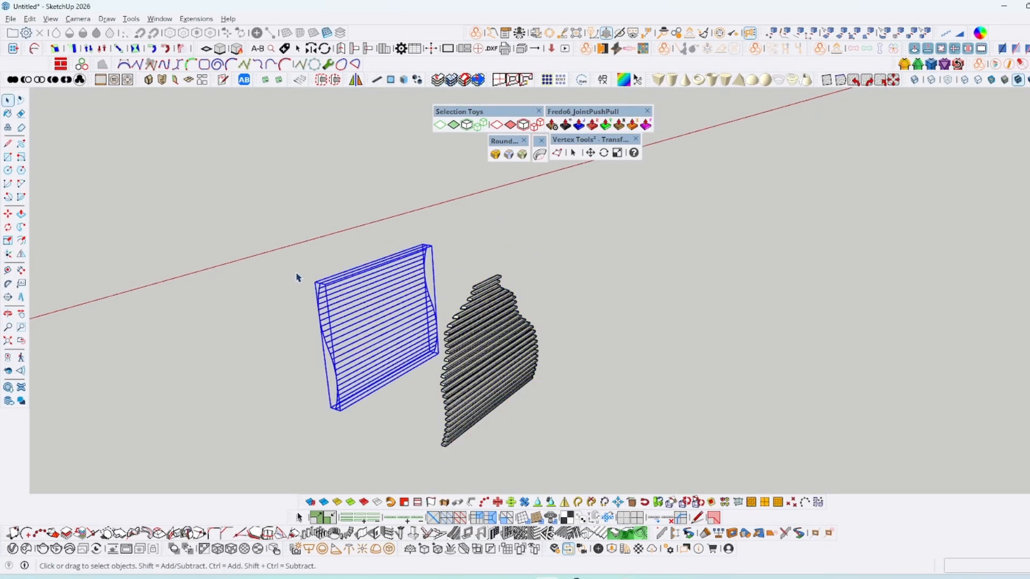
{"action": "double_click", "coordinate": [358, 322]}
{"action": "left_click_drag", "start_coordinate": [269, 239], "coordinate": [409, 466]}
{"action": "scroll", "coordinate": [327, 358], "scroll_direction": "up", "scroll_amount": 2}
{"action": "key", "text": "Escape"}
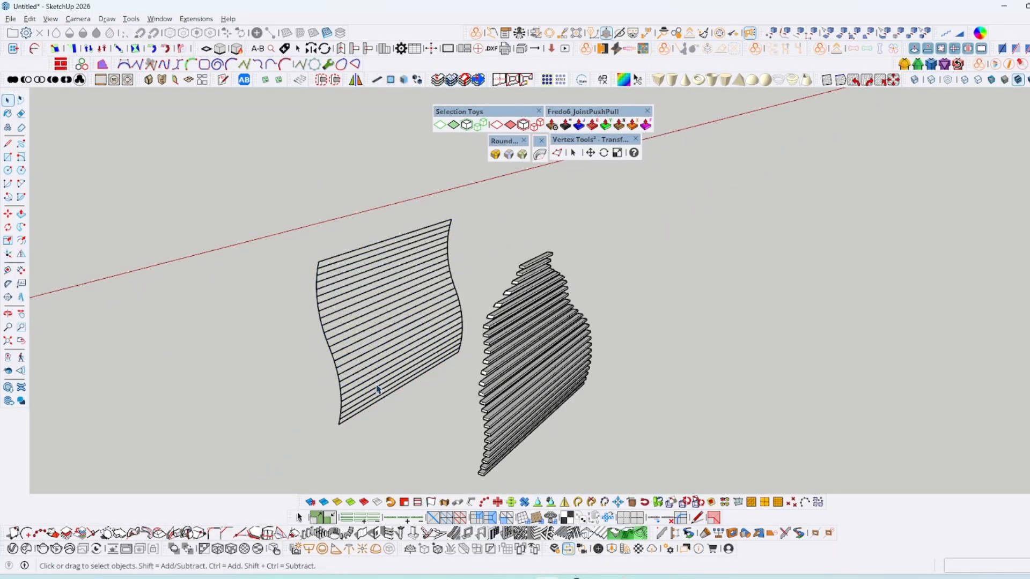
{"action": "key", "text": "ctrl+shift+v"}
Move the pasted curve away from the wavy surface to stand beside the slat panel at its near end
{"action": "key", "text": "m"}
{"action": "left_click", "coordinate": [339, 424]}
{"action": "scroll", "coordinate": [300, 370], "scroll_direction": "down", "scroll_amount": 2}
{"action": "scroll", "coordinate": [417, 397], "scroll_direction": "up", "scroll_amount": 3}
{"action": "scroll", "coordinate": [421, 398], "scroll_direction": "down", "scroll_amount": 3}
{"action": "left_click", "coordinate": [485, 461]}
Copy the curve about 1400 mm across the panel's full width and divide the distance into 6 equal intervals
{"action": "middle_click_drag", "start_coordinate": [539, 422], "coordinate": [445, 397]}
{"action": "scroll", "coordinate": [471, 335], "scroll_direction": "up", "scroll_amount": 2}
{"action": "scroll", "coordinate": [471, 335], "scroll_direction": "down", "scroll_amount": 2}
{"action": "scroll", "coordinate": [446, 429], "scroll_direction": "up", "scroll_amount": 1}
{"action": "left_click", "coordinate": [442, 407]}
{"action": "key", "text": "ctrl"}
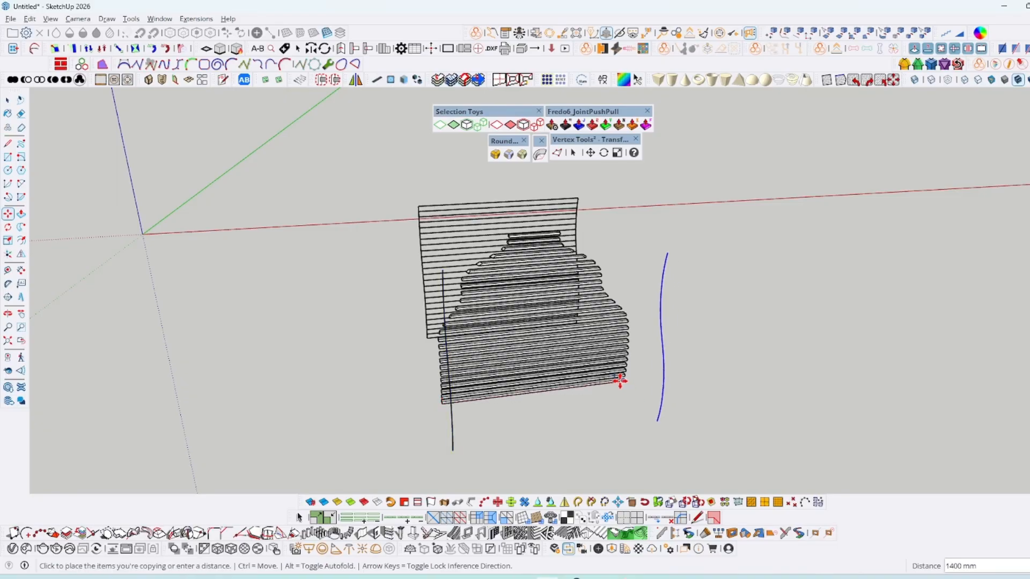
{"action": "scroll", "coordinate": [620, 382], "scroll_direction": "up", "scroll_amount": 3}
{"action": "left_click", "coordinate": [625, 381]}
{"action": "type", "text": "/6"}
{"action": "key", "text": "Return"}
{"action": "scroll", "coordinate": [598, 410], "scroll_direction": "down", "scroll_amount": 3}
{"action": "middle_click_drag", "start_coordinate": [492, 414], "coordinate": [799, 375]}
{"action": "key", "text": "space"}
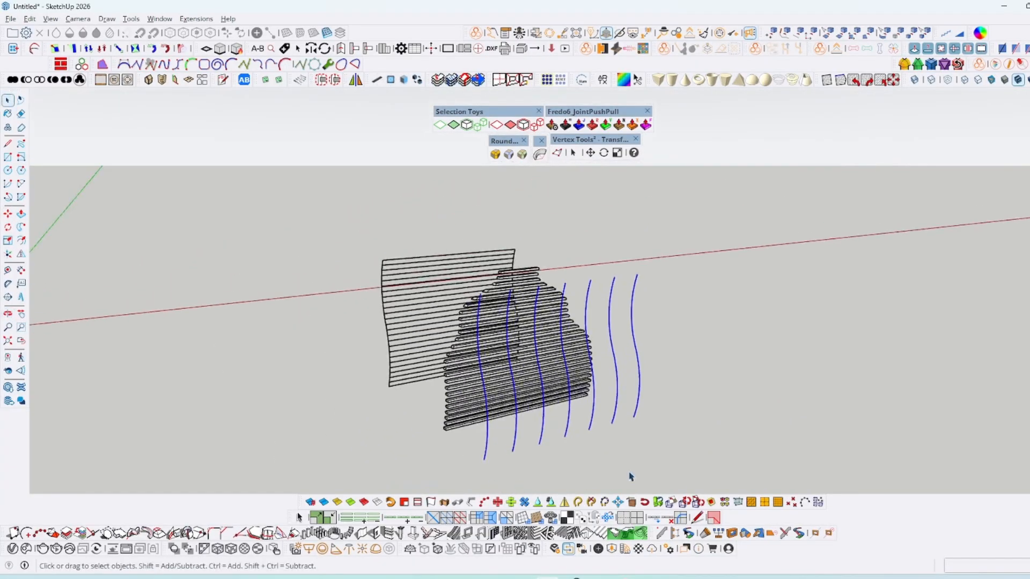
Try to extrude the curves into strips with Extrude Lines and a value of 10, and undo it
{"action": "left_click", "coordinate": [431, 502]}
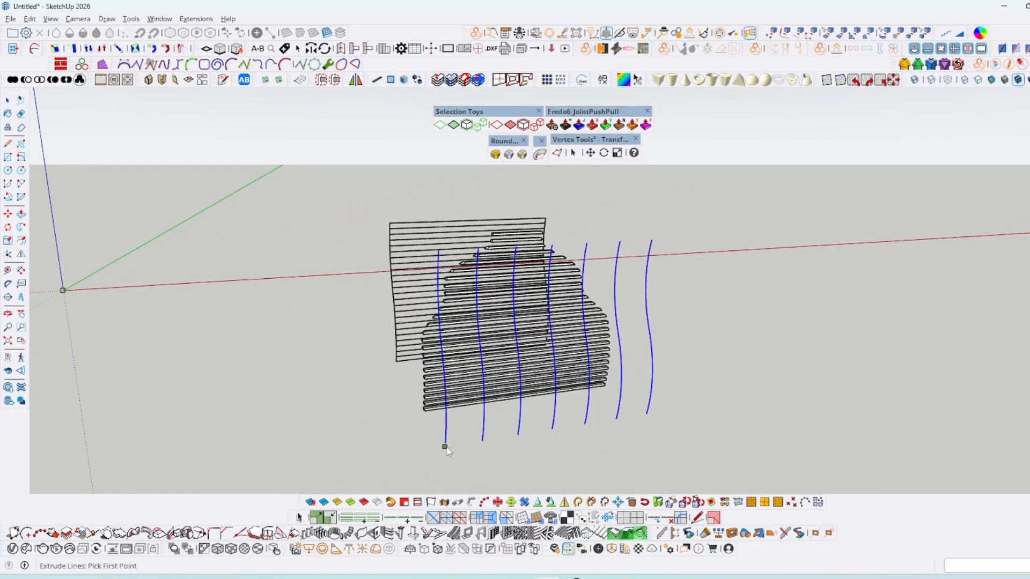
{"action": "type", "text": "10"}
{"action": "key", "text": "Return"}
{"action": "scroll", "coordinate": [467, 445], "scroll_direction": "up", "scroll_amount": 2}
{"action": "middle_click_drag", "start_coordinate": [467, 445], "coordinate": [490, 466]}
{"action": "key", "text": "ctrl+z"}
{"action": "scroll", "coordinate": [536, 436], "scroll_direction": "down", "scroll_amount": 3}
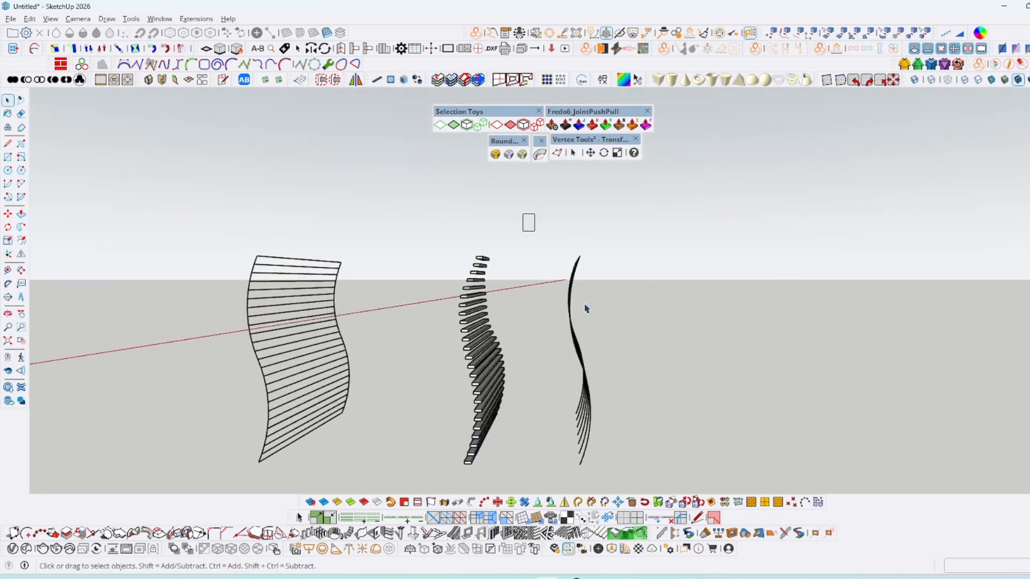
Extrude the seven curves 50 mm along the green axis into wavy strips with Extrude Lines
{"action": "middle_click_drag", "start_coordinate": [506, 459], "coordinate": [572, 423]}
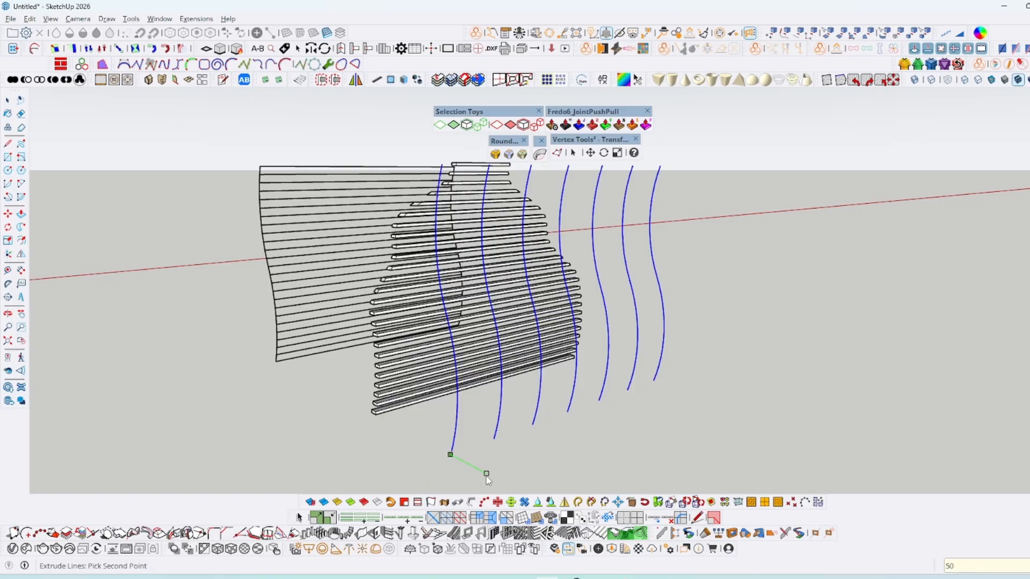
{"action": "key", "text": "Return"}
{"action": "middle_click_drag", "start_coordinate": [523, 467], "coordinate": [603, 480]}
{"action": "scroll", "coordinate": [647, 346], "scroll_direction": "down", "scroll_amount": 3}
{"action": "middle_click_drag", "start_coordinate": [646, 346], "coordinate": [736, 355]}
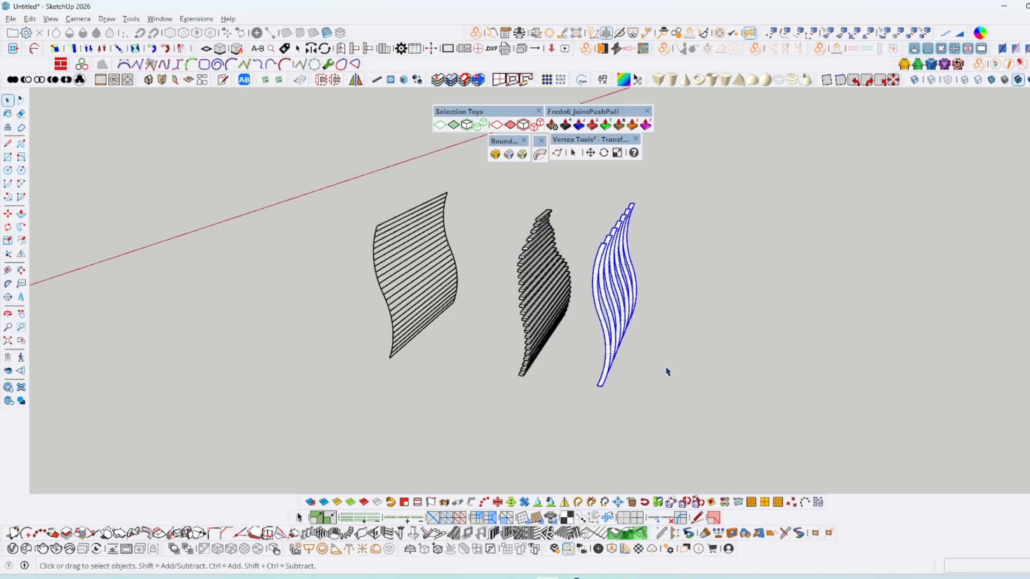
{"action": "middle_click_drag", "start_coordinate": [678, 384], "coordinate": [546, 229]}
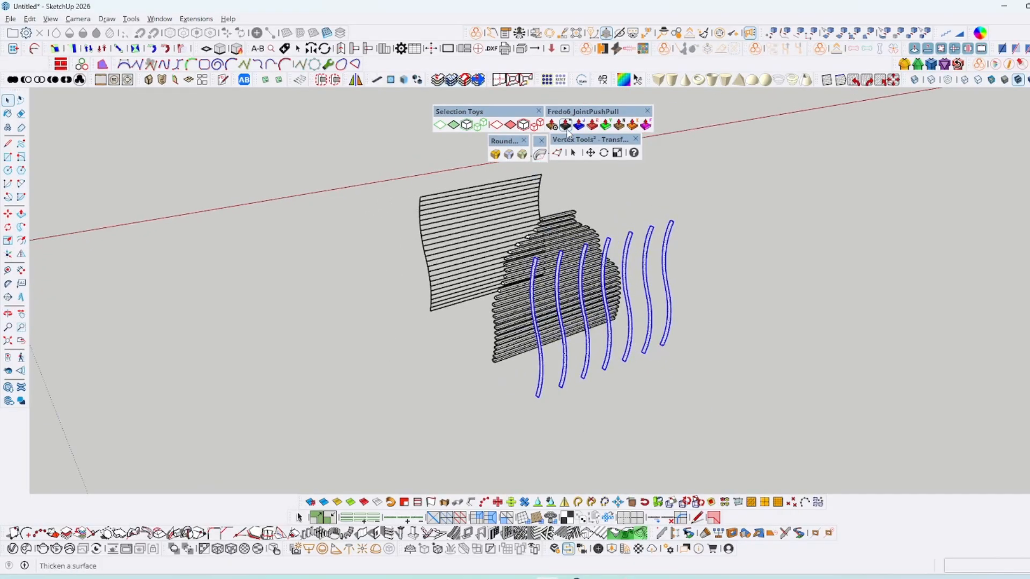
Thicken all the wavy strips by 40 mm into solid ribs with the JointPushPull Thicken tool
{"action": "left_click", "coordinate": [567, 130]}
{"action": "scroll", "coordinate": [545, 383], "scroll_direction": "up", "scroll_amount": 3}
{"action": "left_click", "coordinate": [545, 382]}
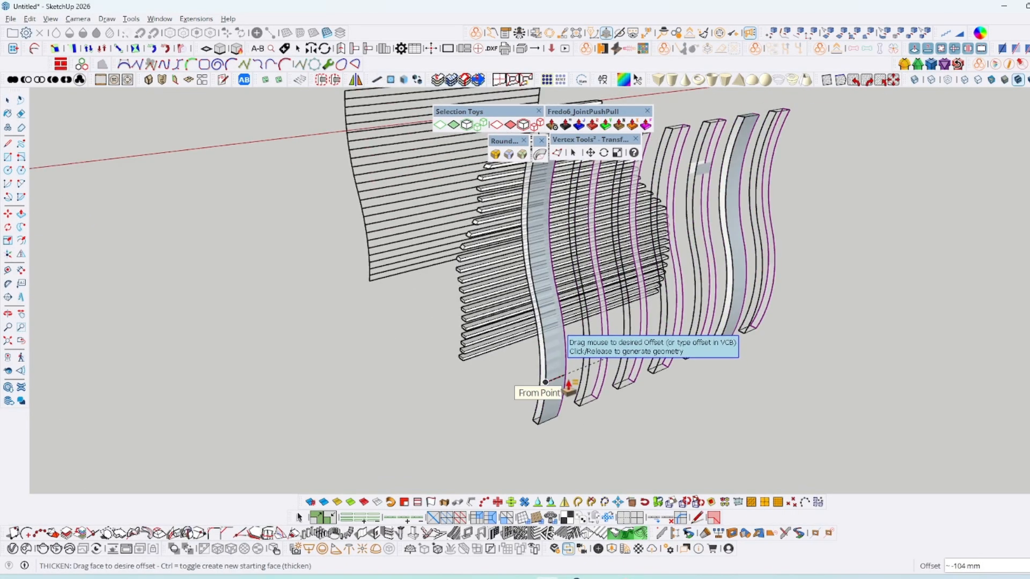
{"action": "type", "text": "40"}
{"action": "key", "text": "Return"}
{"action": "middle_click_drag", "start_coordinate": [566, 388], "coordinate": [718, 388]}
{"action": "scroll", "coordinate": [717, 388], "scroll_direction": "down", "scroll_amount": 4}
Group the vertical ribs and move the slat group about 666 mm onto them, aligned at the bottom corner
{"action": "key", "text": "space"}
{"action": "left_click_drag", "start_coordinate": [659, 214], "coordinate": [818, 446]}
{"action": "scroll", "coordinate": [744, 411], "scroll_direction": "up", "scroll_amount": 2}
{"action": "middle_click_drag", "start_coordinate": [743, 406], "coordinate": [638, 416]}
{"action": "scroll", "coordinate": [637, 417], "scroll_direction": "up", "scroll_amount": 1}
{"action": "left_click", "coordinate": [497, 388]}
{"action": "key", "text": "m"}
{"action": "left_click", "coordinate": [496, 388]}
{"action": "scroll", "coordinate": [643, 420], "scroll_direction": "up", "scroll_amount": 3}
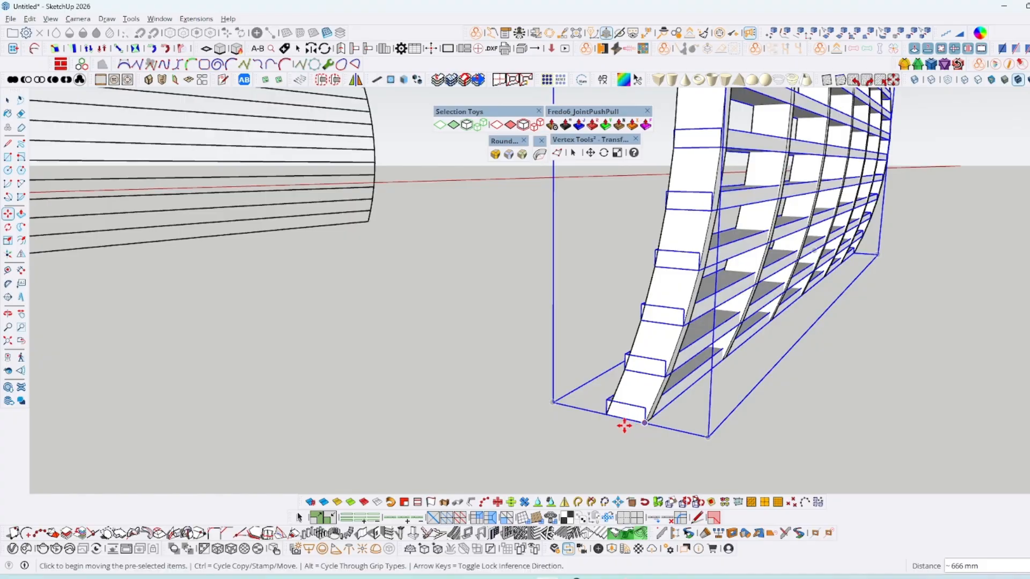
{"action": "left_click", "coordinate": [644, 424]}
{"action": "middle_click_drag", "start_coordinate": [642, 426], "coordinate": [515, 431]}
{"action": "scroll", "coordinate": [514, 431], "scroll_direction": "down", "scroll_amount": 3}
{"action": "key", "text": "space"}
Scale the slat group along the red axis so its full-width slats reach the outer side of the last rib
{"action": "middle_click_drag", "start_coordinate": [739, 381], "coordinate": [609, 379]}
{"action": "scroll", "coordinate": [607, 379], "scroll_direction": "up", "scroll_amount": 2}
{"action": "key", "text": "s"}
{"action": "left_click", "coordinate": [624, 292]}
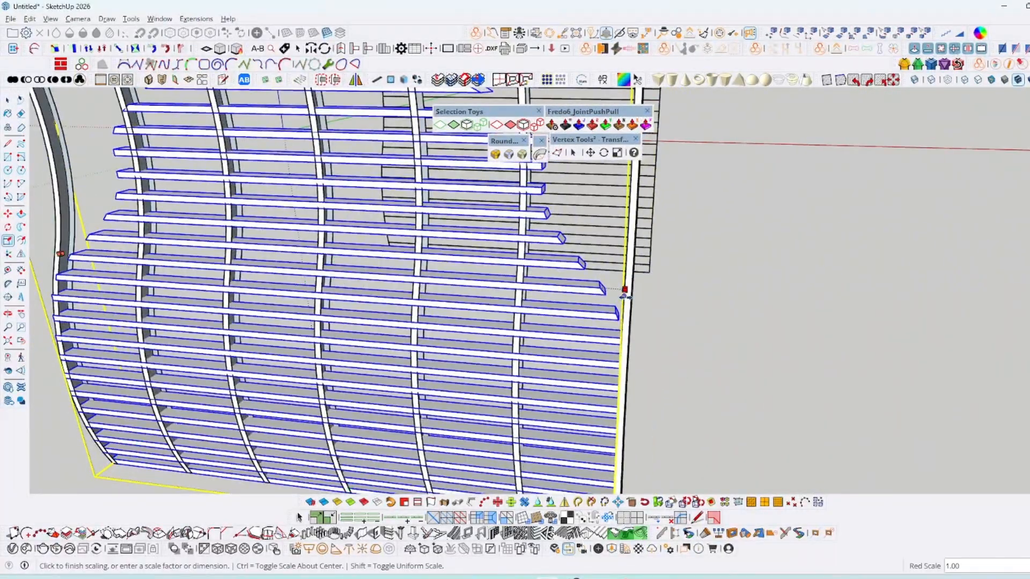
{"action": "left_click", "coordinate": [629, 324]}
{"action": "left_click", "coordinate": [632, 294]}
{"action": "scroll", "coordinate": [622, 442], "scroll_direction": "up", "scroll_amount": 1}
{"action": "left_click", "coordinate": [617, 446]}
{"action": "scroll", "coordinate": [644, 423], "scroll_direction": "down", "scroll_amount": 4}
{"action": "key", "text": "space"}
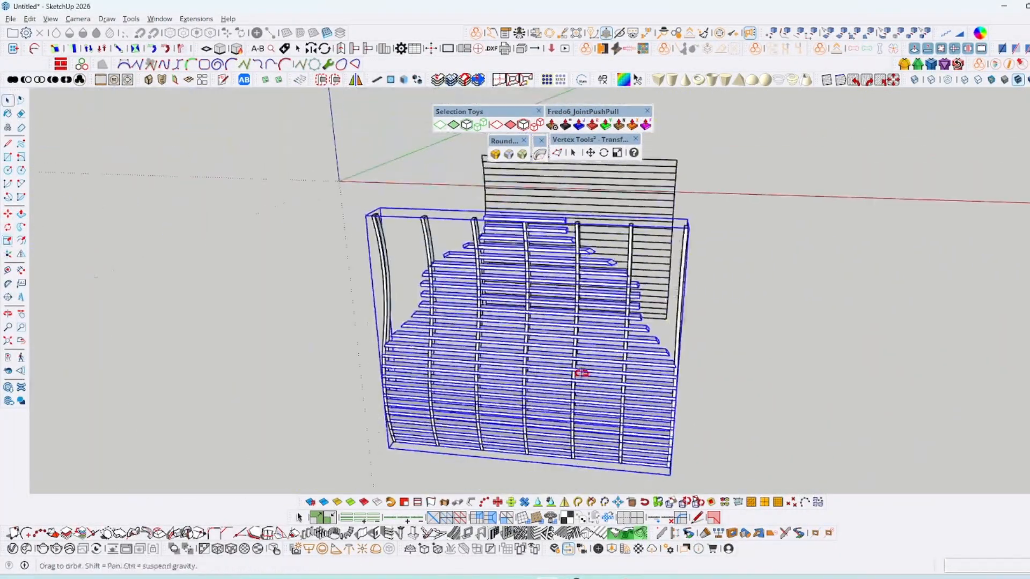
Open the rib group and draw a line across the outermost rib's face at the level of the highest full-width slat
{"action": "middle_click_drag", "start_coordinate": [257, 311], "coordinate": [383, 293]}
{"action": "scroll", "coordinate": [394, 301], "scroll_direction": "up", "scroll_amount": 1}
{"action": "scroll", "coordinate": [443, 376], "scroll_direction": "up", "scroll_amount": 6}
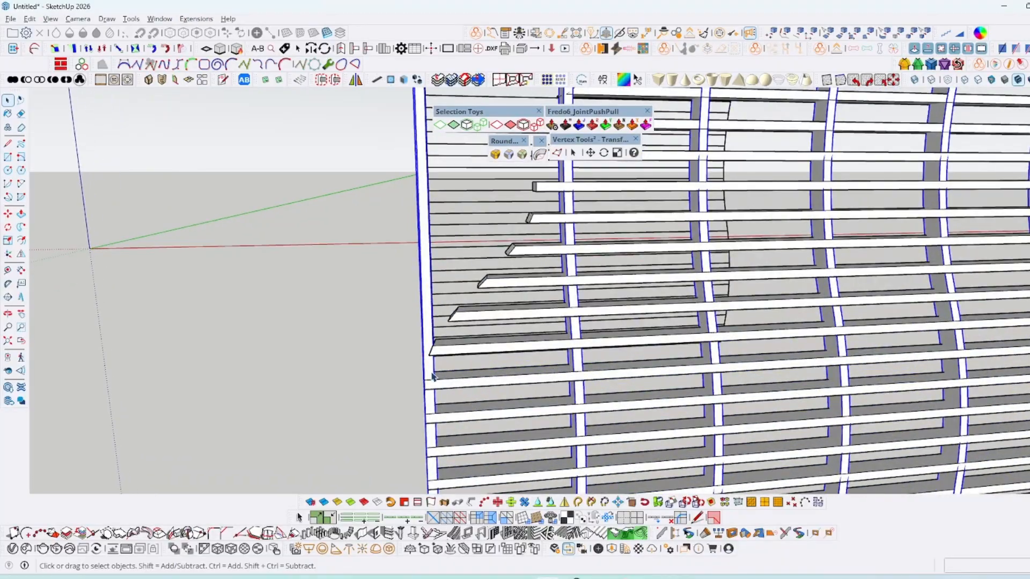
{"action": "key", "text": "l"}
{"action": "scroll", "coordinate": [445, 392], "scroll_direction": "up", "scroll_amount": 4}
{"action": "middle_click_drag", "start_coordinate": [446, 389], "coordinate": [558, 365]}
{"action": "left_click", "coordinate": [436, 401]}
{"action": "left_click", "coordinate": [367, 388]}
Turn on hidden geometry to expose the individual facets of the ribs' curved faces
{"action": "key", "text": "p"}
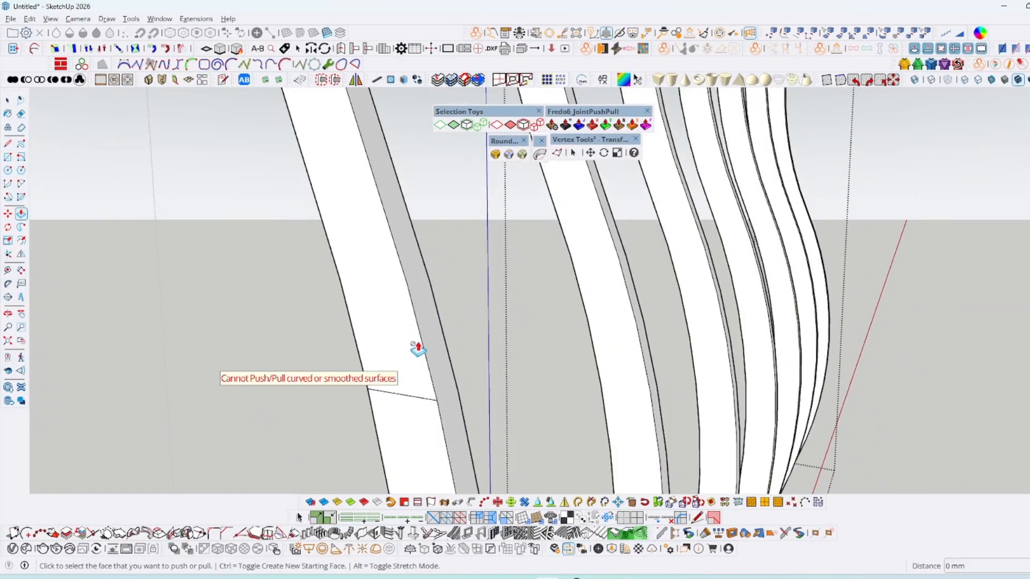
{"action": "key", "text": "space"}
{"action": "left_click", "coordinate": [50, 19]}
{"action": "left_click", "coordinate": [75, 63]}
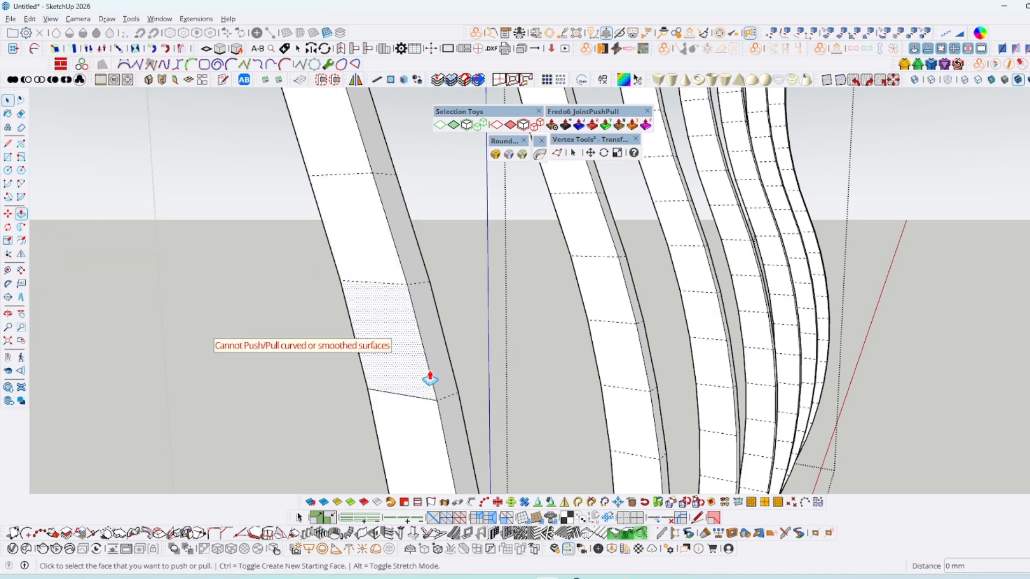
Push the outermost rib's facet above the line through the rib and erase the leftover edges to cut a gap
{"action": "key", "text": "p"}
{"action": "left_click", "coordinate": [416, 352]}
{"action": "left_click", "coordinate": [435, 312]}
{"action": "key", "text": "space"}
{"action": "scroll", "coordinate": [454, 323], "scroll_direction": "down", "scroll_amount": 1}
{"action": "key", "text": "e"}
{"action": "left_click_drag", "start_coordinate": [449, 328], "coordinate": [384, 321]}
{"action": "mouse_move", "coordinate": [439, 308]}
{"action": "middle_mouse_down"}
{"action": "mouse_move", "coordinate": [290, 278]}
{"action": "mouse_move", "coordinate": [452, 297]}
{"action": "middle_mouse_up"}
{"action": "scroll", "coordinate": [515, 301], "scroll_direction": "down", "scroll_amount": 2}
Restore the lower rib piece's missing face with a line across its cut end, delete the separated upper piece and close the group
{"action": "mouse_move", "coordinate": [514, 301]}
{"action": "middle_mouse_down"}
{"action": "mouse_move", "coordinate": [340, 305]}
{"action": "mouse_move", "coordinate": [364, 310]}
{"action": "middle_mouse_up"}
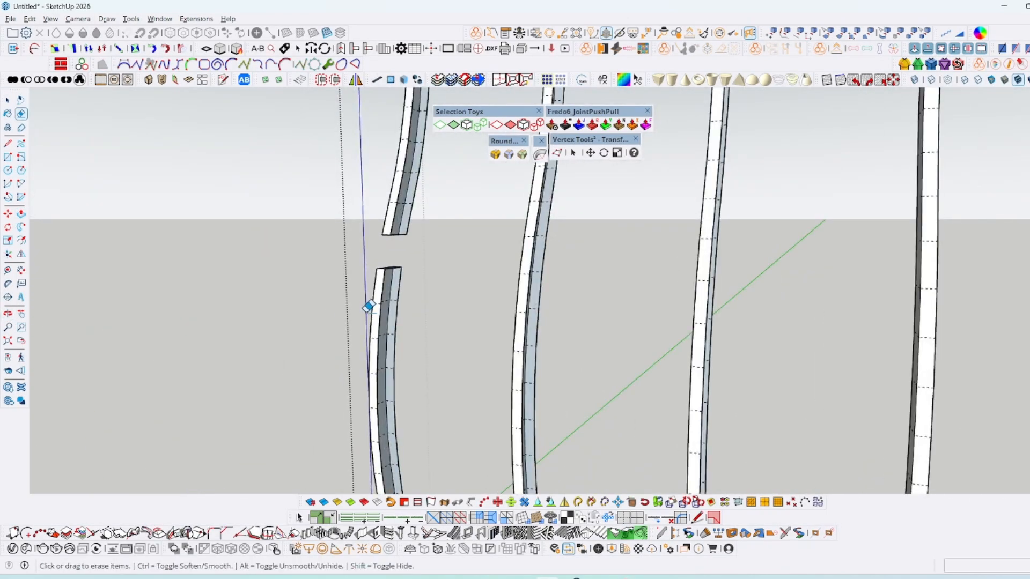
{"action": "scroll", "coordinate": [380, 283], "scroll_direction": "up", "scroll_amount": 3}
{"action": "key", "text": "l"}
{"action": "left_click", "coordinate": [390, 250]}
{"action": "left_click", "coordinate": [426, 247]}
{"action": "key", "text": "space"}
{"action": "scroll", "coordinate": [417, 251], "scroll_direction": "down", "scroll_amount": 2}
{"action": "triple_click", "coordinate": [417, 198]}
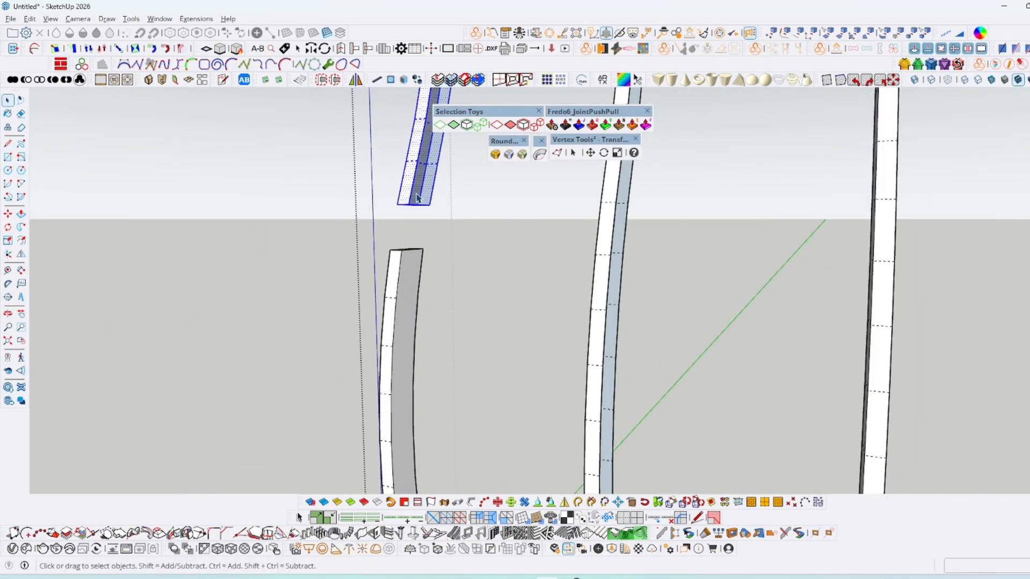
{"action": "key", "text": "Delete"}
{"action": "scroll", "coordinate": [418, 308], "scroll_direction": "down", "scroll_amount": 4}
{"action": "middle_click_drag", "start_coordinate": [434, 326], "coordinate": [585, 358]}
{"action": "left_click", "coordinate": [386, 384]}
{"action": "middle_click_drag", "start_coordinate": [387, 384], "coordinate": [421, 374]}
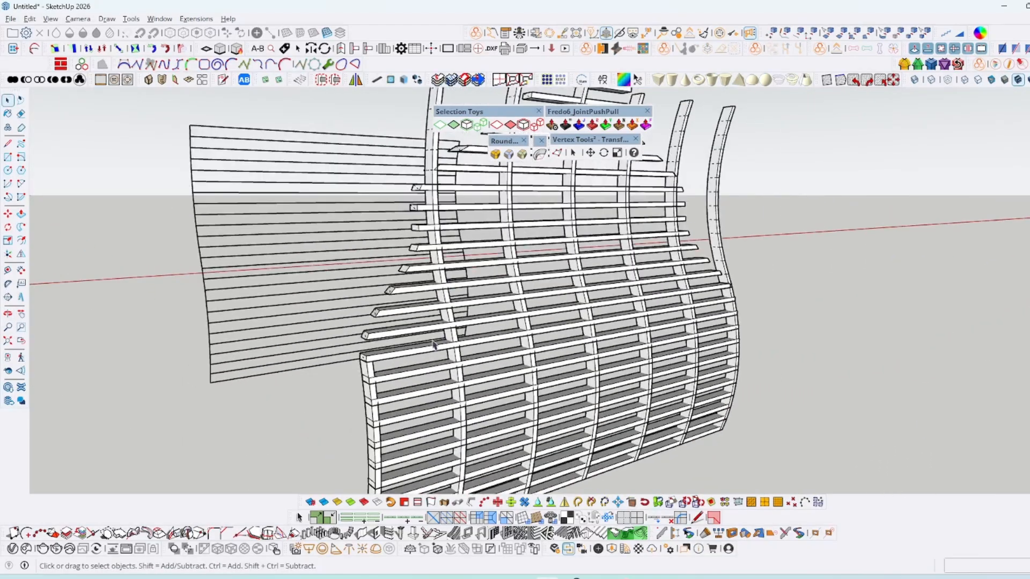
Open the rib group again and draw a line across the second rib's face near the end of the slat it supports
{"action": "scroll", "coordinate": [421, 374], "scroll_direction": "down", "scroll_amount": 2}
{"action": "scroll", "coordinate": [413, 223], "scroll_direction": "up", "scroll_amount": 7}
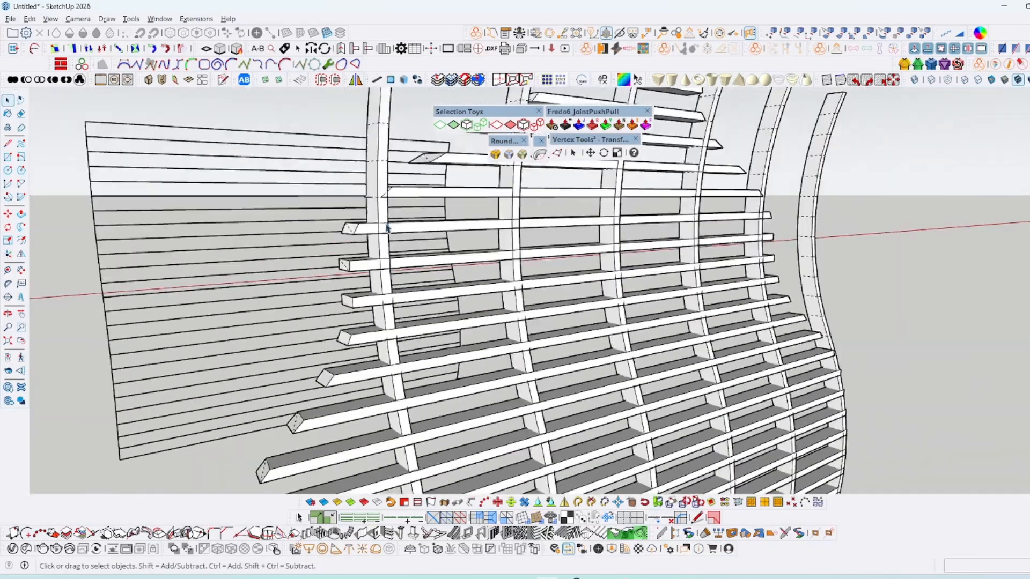
{"action": "double_click", "coordinate": [375, 214]}
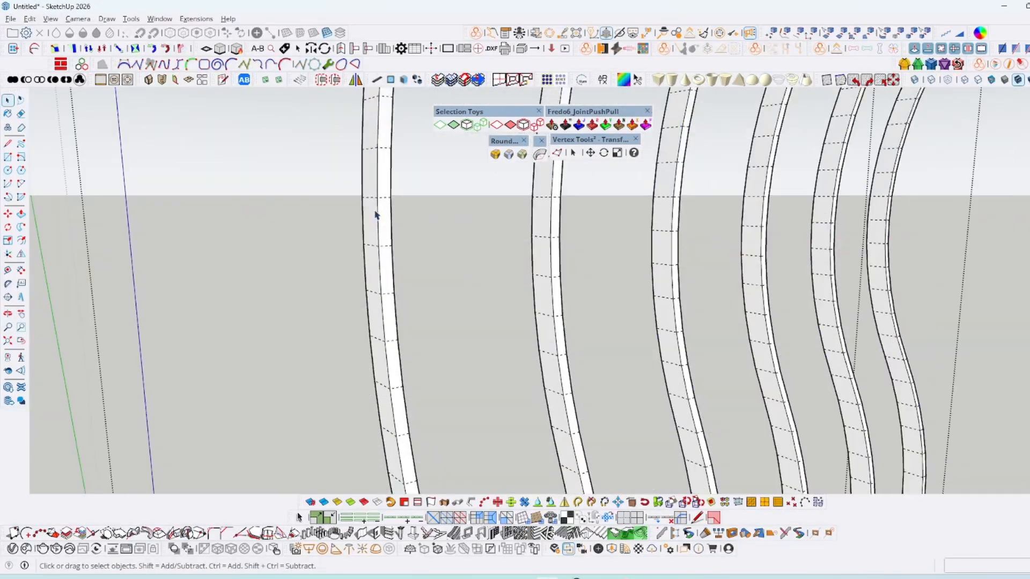
{"action": "triple_click", "coordinate": [375, 212]}
{"action": "key", "text": "l"}
{"action": "key", "text": "i"}
{"action": "scroll", "coordinate": [379, 192], "scroll_direction": "up", "scroll_amount": 3}
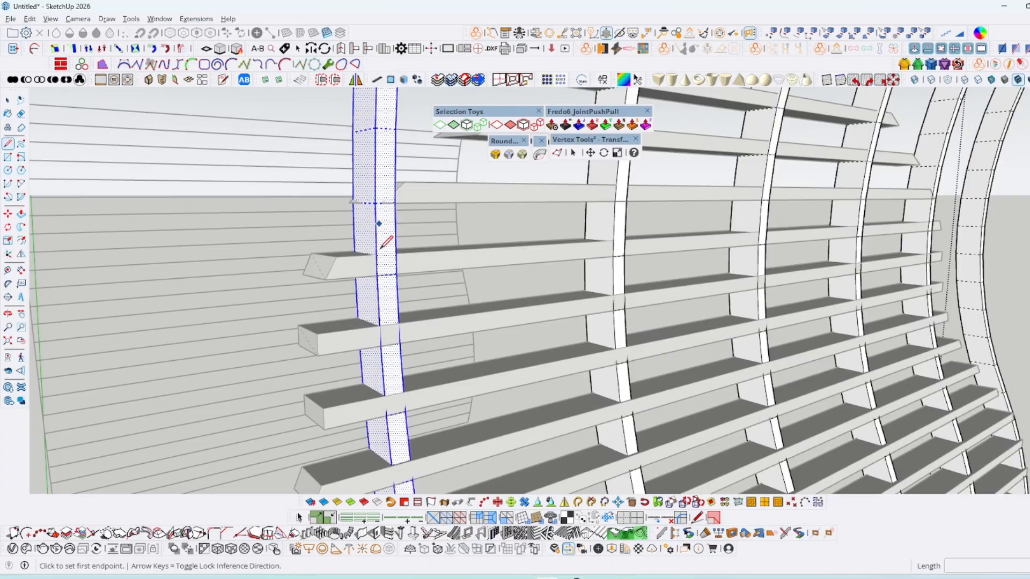
{"action": "left_click", "coordinate": [376, 275]}
{"action": "left_click", "coordinate": [397, 274]}
{"action": "key", "text": "i"}
Push the second rib's facet above the line 15 mm through the rib and erase the leftover edges
{"action": "key", "text": "p"}
{"action": "left_click", "coordinate": [371, 259]}
{"action": "left_click", "coordinate": [397, 231]}
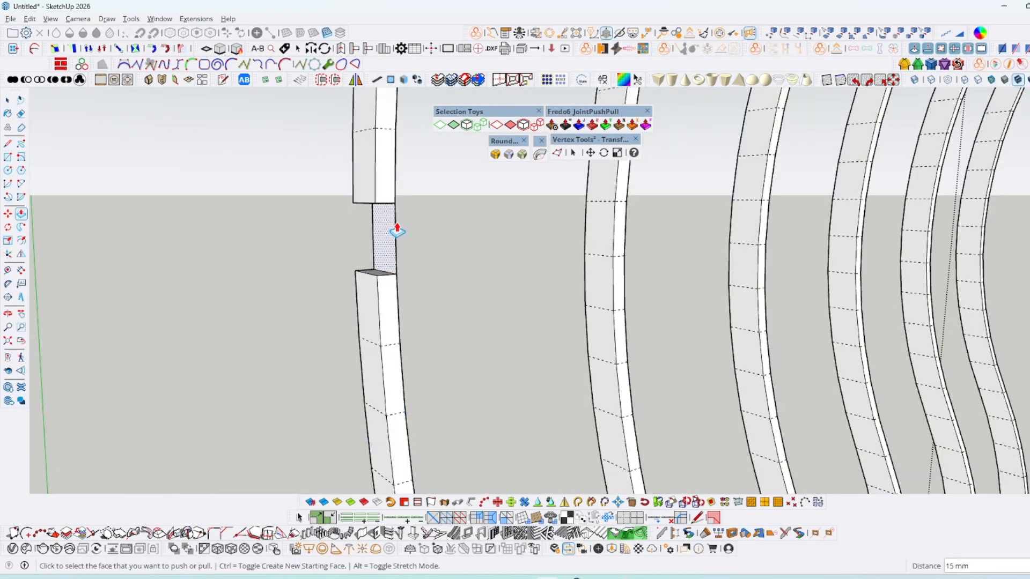
{"action": "key", "text": "space"}
{"action": "triple_click", "coordinate": [390, 232]}
{"action": "key", "text": "e"}
{"action": "left_click_drag", "start_coordinate": [398, 241], "coordinate": [371, 251]}
Delete the second rib's separated upper piece and restore the lower piece's missing face with a line across its cut end
{"action": "scroll", "coordinate": [376, 259], "scroll_direction": "down", "scroll_amount": 5}
{"action": "key", "text": "space"}
{"action": "key", "text": "m"}
{"action": "left_click_drag", "start_coordinate": [334, 143], "coordinate": [334, 143]}
{"action": "key", "text": "Delete"}
{"action": "middle_click_drag", "start_coordinate": [440, 236], "coordinate": [327, 271]}
{"action": "scroll", "coordinate": [394, 245], "scroll_direction": "up", "scroll_amount": 7}
{"action": "key", "text": "l"}
{"action": "left_click", "coordinate": [398, 237]}
{"action": "key", "text": "space"}
{"action": "scroll", "coordinate": [536, 214], "scroll_direction": "down", "scroll_amount": 7}
{"action": "left_click", "coordinate": [536, 215]}
Move the left end of the third slat from the top outward so it reaches past the third rib
{"action": "middle_click_drag", "start_coordinate": [536, 231], "coordinate": [584, 268]}
{"action": "scroll", "coordinate": [617, 207], "scroll_direction": "up", "scroll_amount": 4}
{"action": "middle_click_drag", "start_coordinate": [467, 281], "coordinate": [479, 252]}
{"action": "scroll", "coordinate": [478, 253], "scroll_direction": "up", "scroll_amount": 3}
{"action": "left_click", "coordinate": [459, 265]}
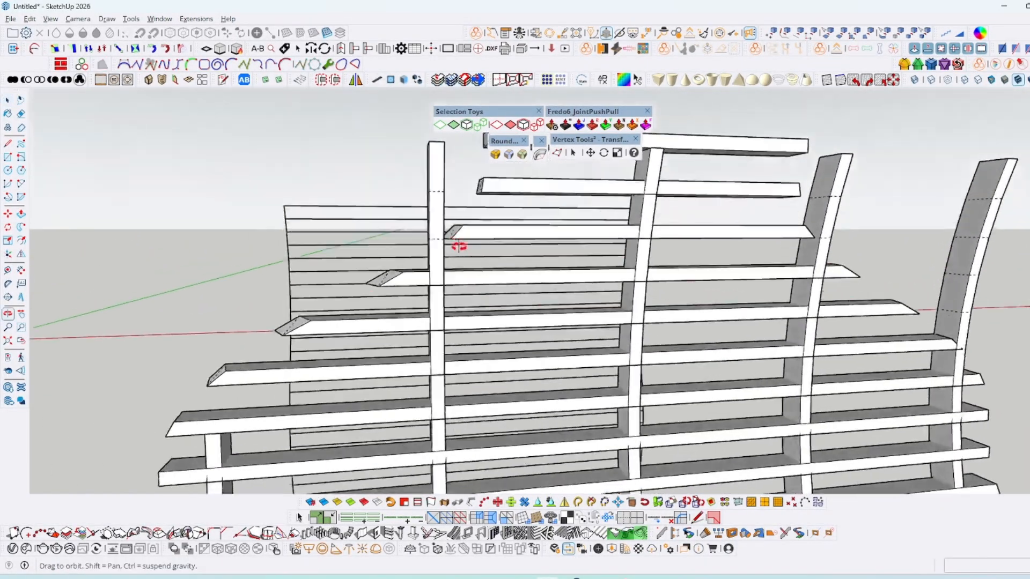
{"action": "left_click_drag", "start_coordinate": [478, 262], "coordinate": [479, 263]}
{"action": "scroll", "coordinate": [472, 231], "scroll_direction": "up", "scroll_amount": 2}
{"action": "key", "text": "m"}
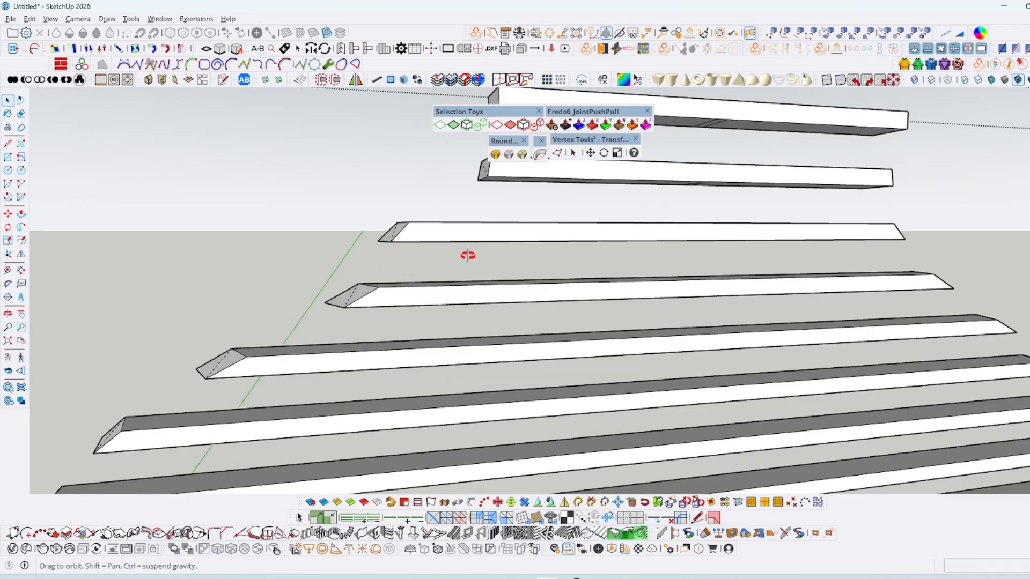
{"action": "left_click", "coordinate": [434, 227]}
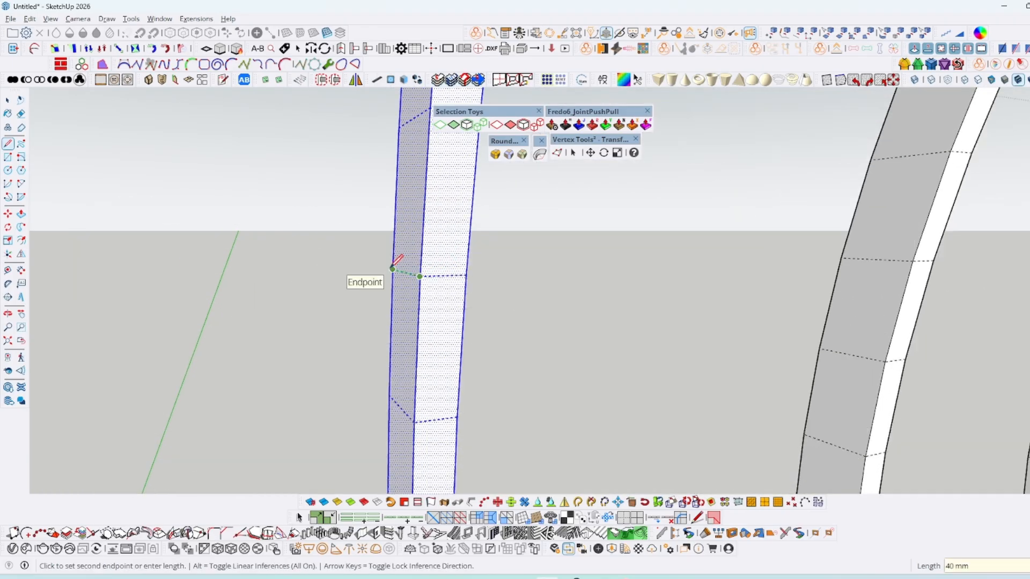
Draw a 40 mm line across the third rib's side face and push the facet above it through the rib
{"action": "left_click", "coordinate": [393, 268]}
{"action": "key", "text": "p"}
{"action": "left_click", "coordinate": [414, 244]}
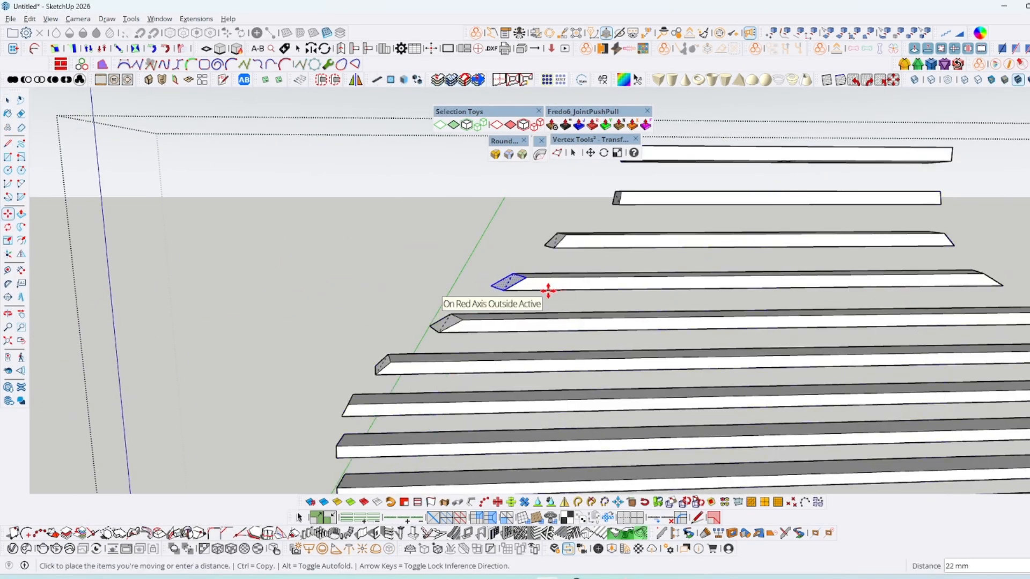
Move the fourth slat's left end about 22 mm and the third slat's right end about 20 mm along the red axis
{"action": "left_click", "coordinate": [548, 290]}
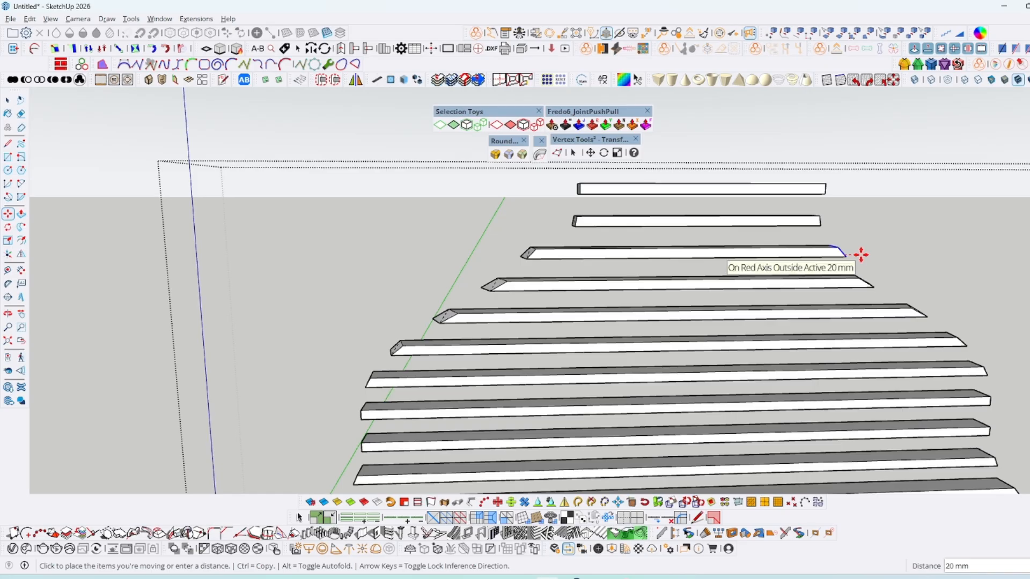
{"action": "left_click", "coordinate": [860, 255]}
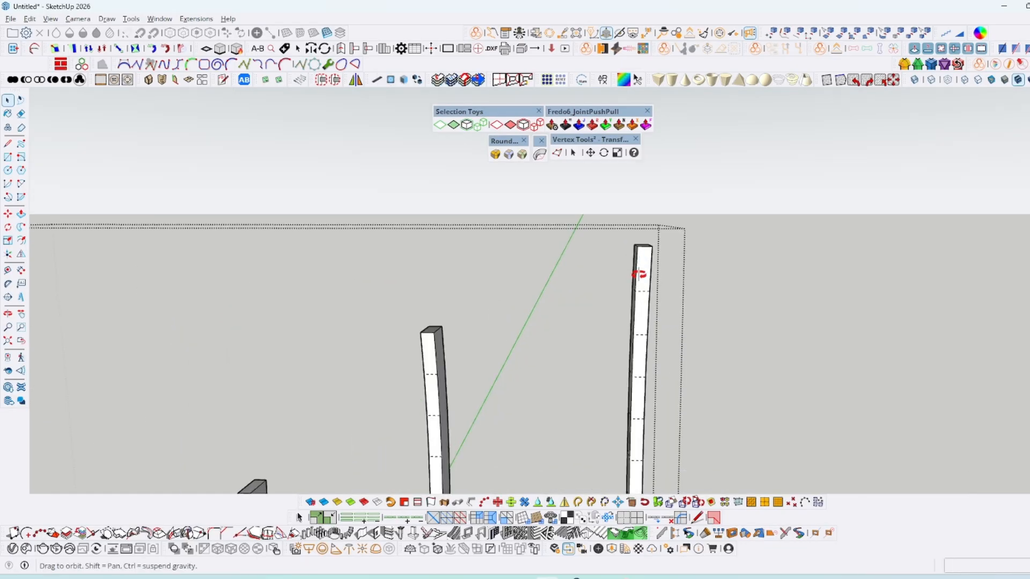
Try to extend the third rib's cut top with Push/Pull
{"action": "scroll", "coordinate": [643, 247], "scroll_direction": "up", "scroll_amount": 3}
{"action": "left_click", "coordinate": [647, 245]}
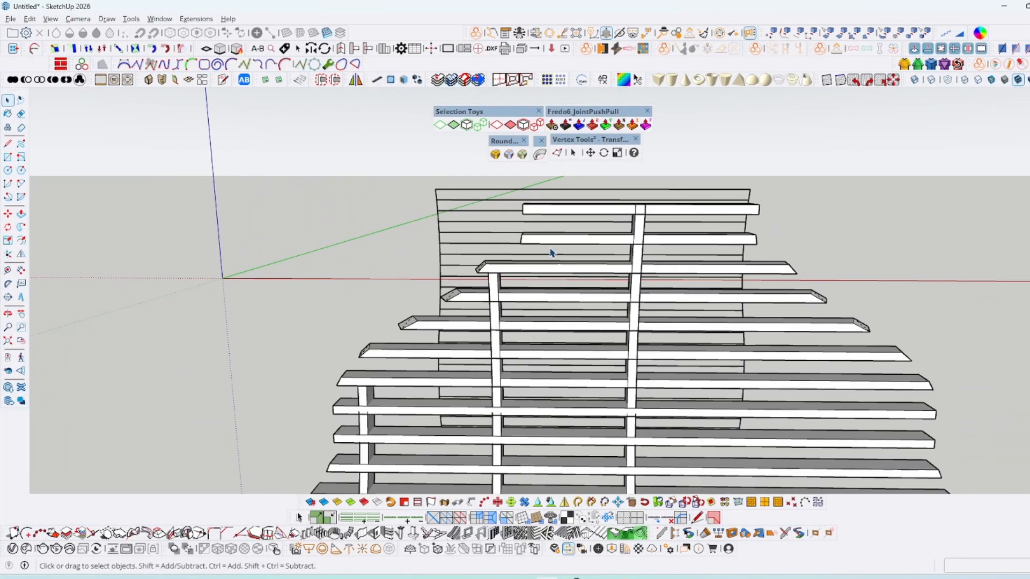
{"action": "middle_click_drag", "start_coordinate": [550, 252], "coordinate": [541, 271]}
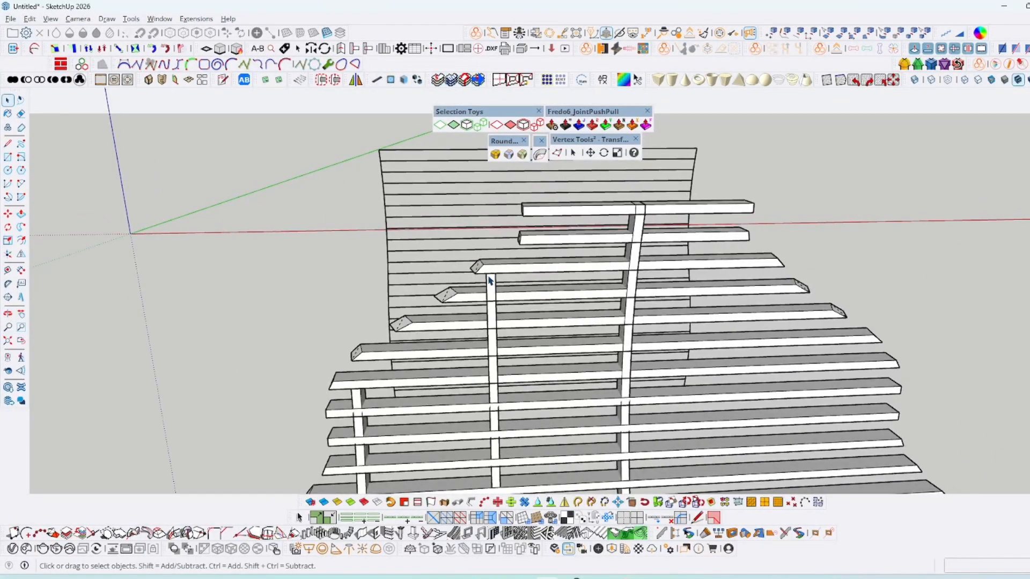
{"action": "double_click", "coordinate": [494, 285]}
{"action": "left_click", "coordinate": [494, 285]}
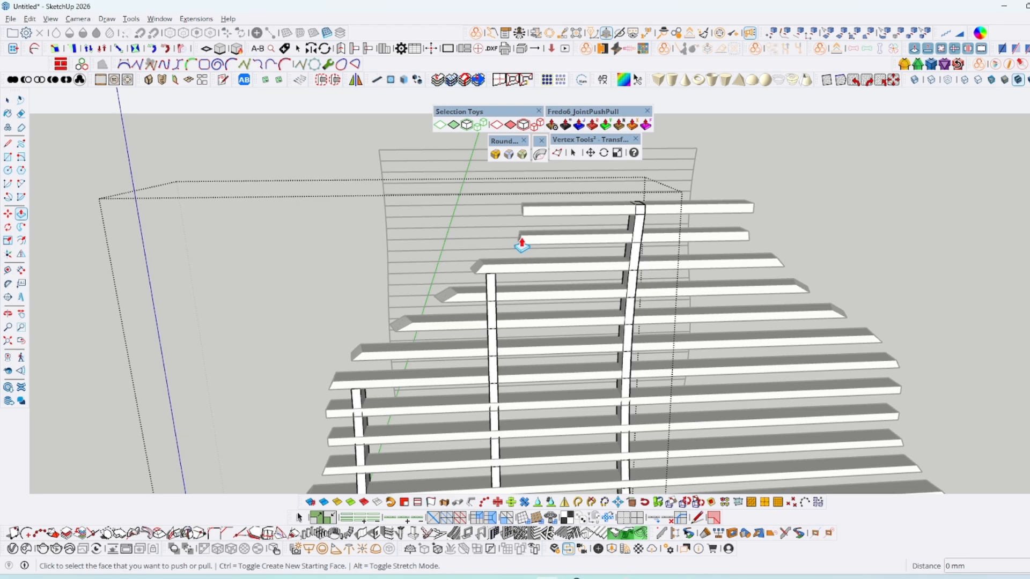
Move the left ends of the top two slats outward 50 mm and extend their right ends outward too
{"action": "scroll", "coordinate": [522, 244], "scroll_direction": "up", "scroll_amount": 3}
{"action": "key", "text": "space"}
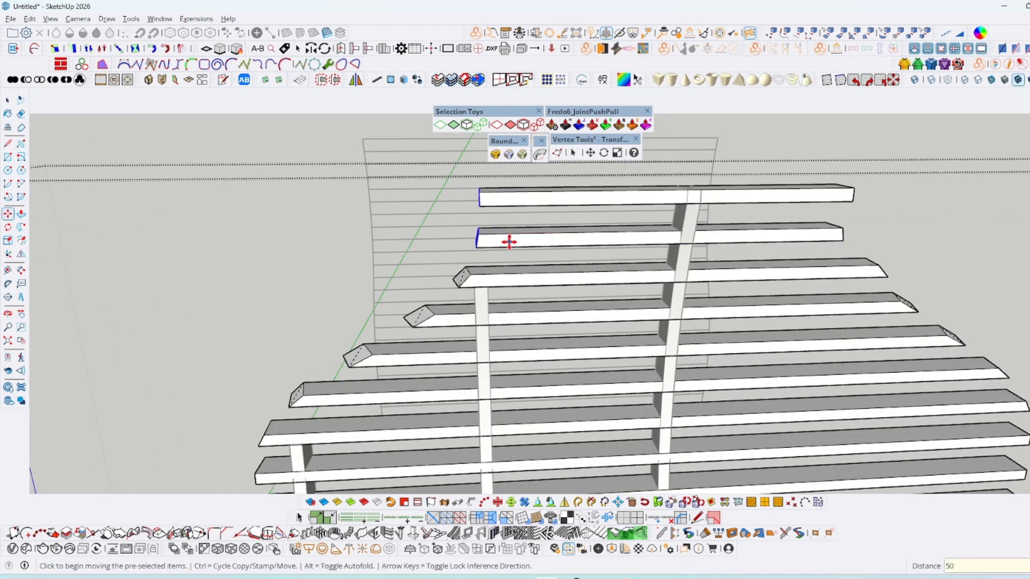
{"action": "scroll", "coordinate": [510, 242], "scroll_direction": "down", "scroll_amount": 2}
{"action": "key", "text": "space"}
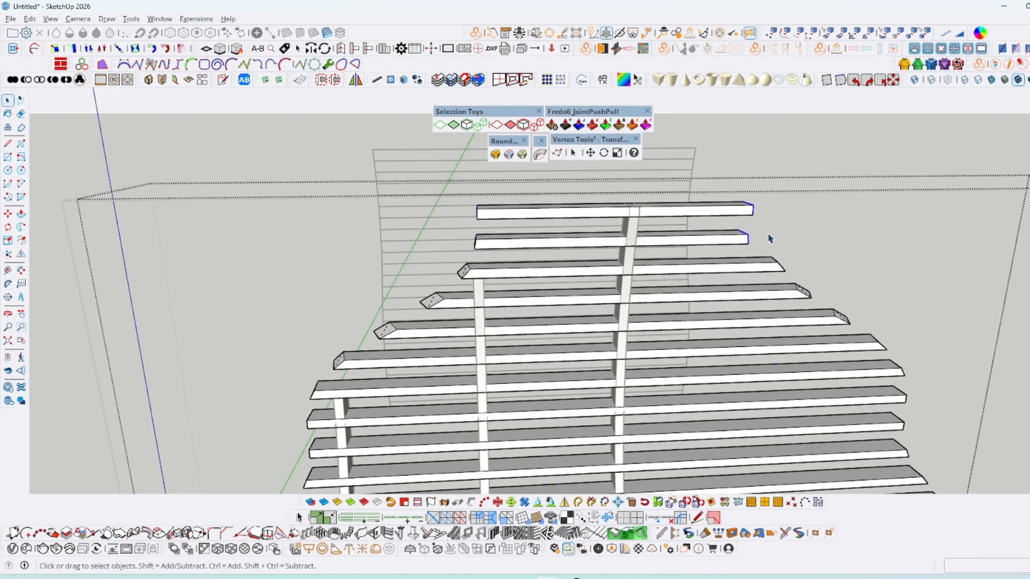
{"action": "key", "text": "space"}
Copy the middle rib to the third rib's position
{"action": "left_click", "coordinate": [478, 283]}
{"action": "middle_click_drag", "start_coordinate": [478, 285], "coordinate": [543, 303]}
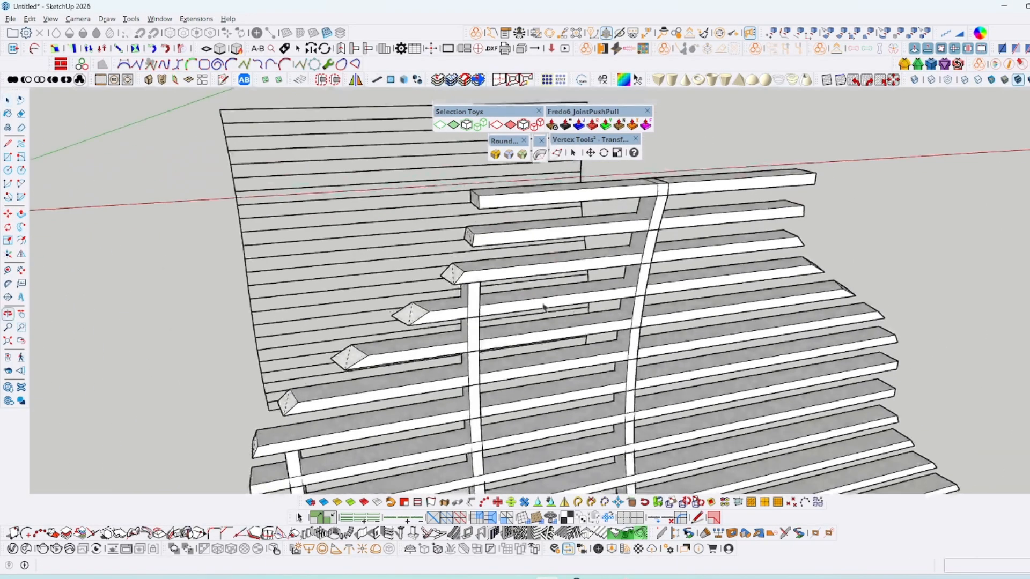
{"action": "double_click", "coordinate": [638, 275]}
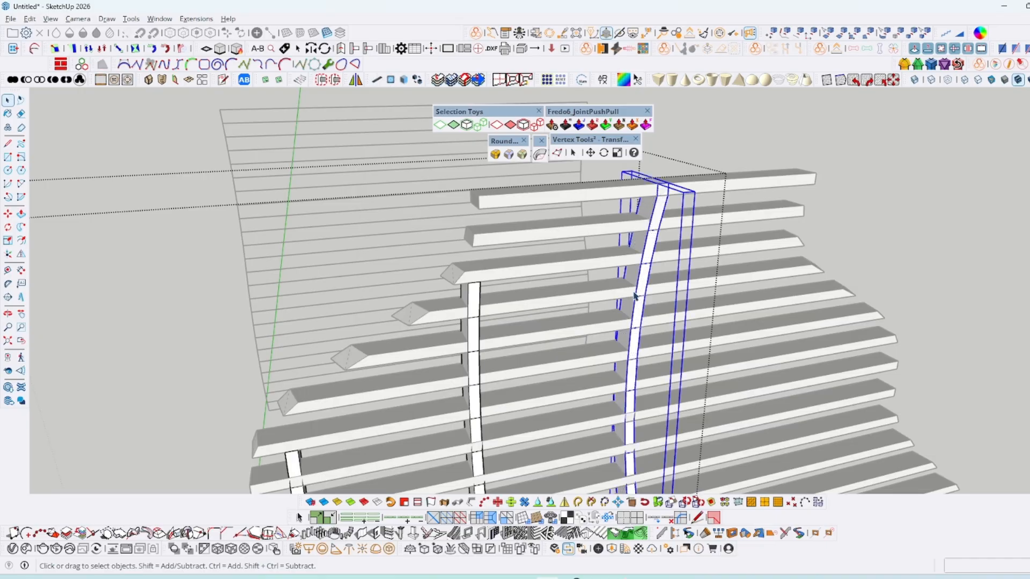
{"action": "key", "text": "m"}
{"action": "scroll", "coordinate": [634, 295], "scroll_direction": "up", "scroll_amount": 3}
{"action": "left_click", "coordinate": [633, 296]}
{"action": "key", "text": "ctrl"}
{"action": "scroll", "coordinate": [423, 315], "scroll_direction": "up", "scroll_amount": 1}
{"action": "scroll", "coordinate": [390, 258], "scroll_direction": "down", "scroll_amount": 2}
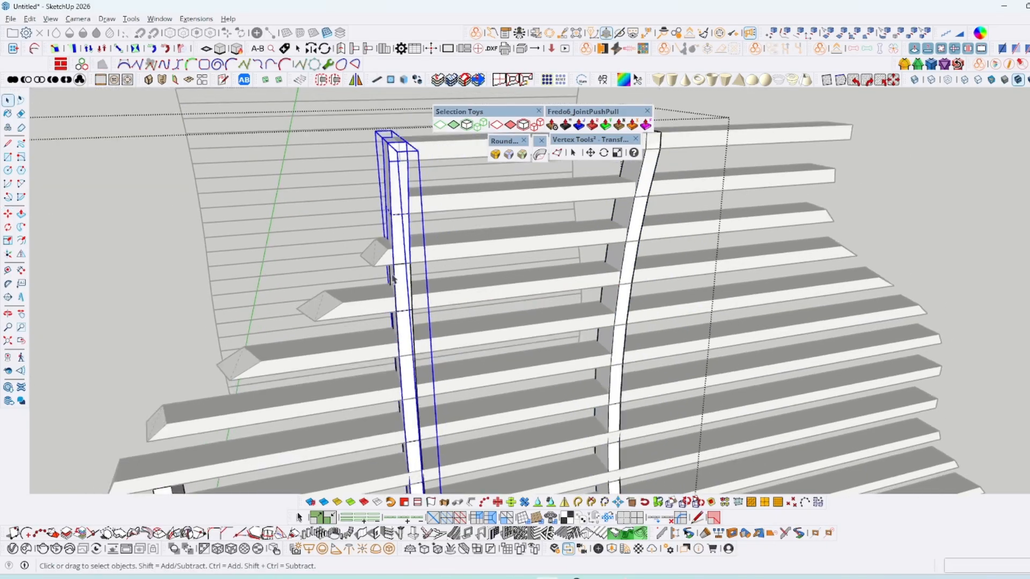
{"action": "scroll", "coordinate": [402, 285], "scroll_direction": "up", "scroll_amount": 5}
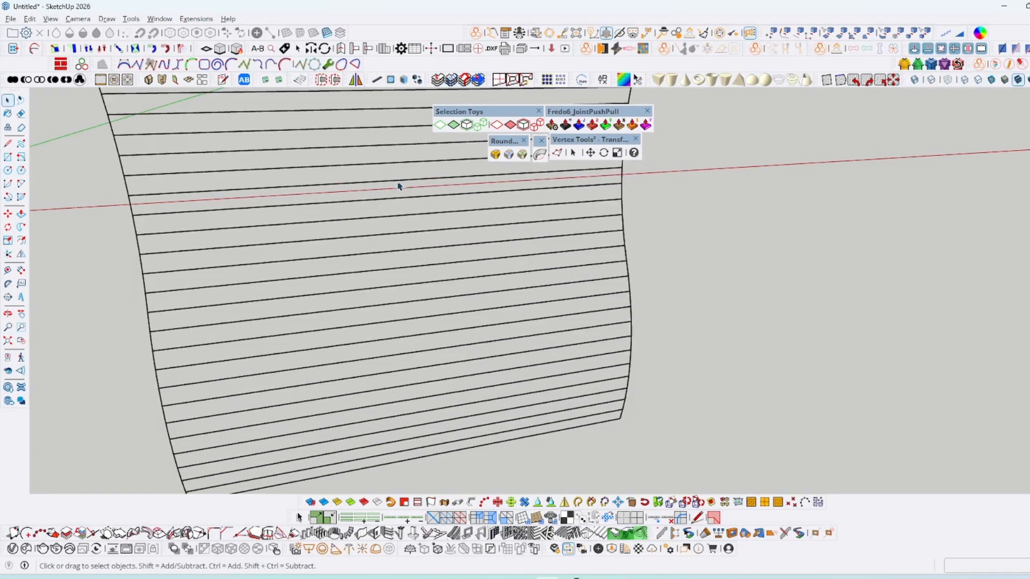
Move the left ends of the top three slats about 10 mm along the red axis
{"action": "scroll", "coordinate": [489, 303], "scroll_direction": "down", "scroll_amount": 5}
{"action": "middle_click_drag", "start_coordinate": [489, 303], "coordinate": [460, 257]}
{"action": "key", "text": "h"}
{"action": "left_click_drag", "start_coordinate": [369, 199], "coordinate": [420, 269]}
{"action": "key", "text": "m"}
{"action": "scroll", "coordinate": [413, 254], "scroll_direction": "up", "scroll_amount": 1}
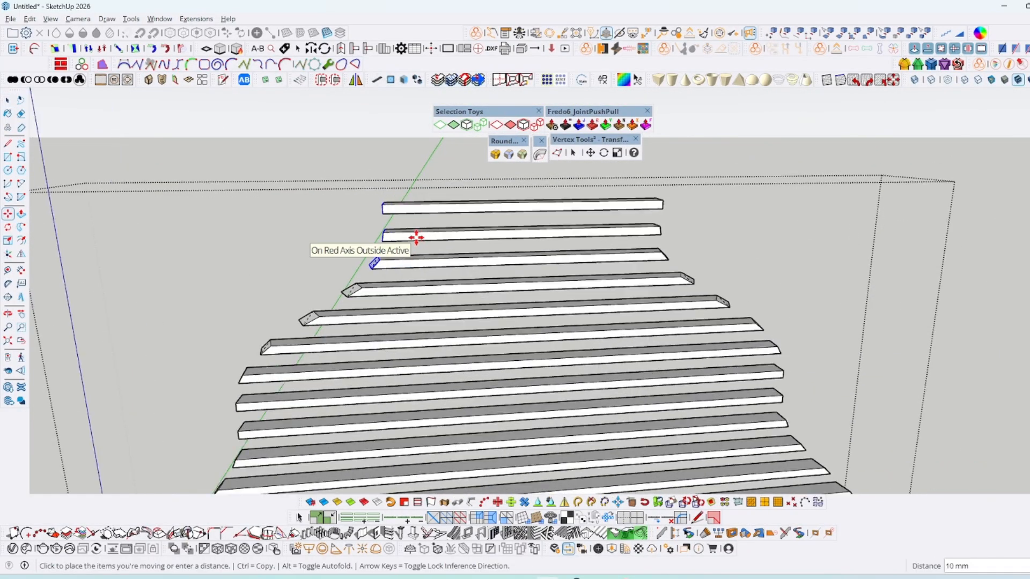
{"action": "key", "text": "space"}
{"action": "key", "text": "Escape"}
Open the copied third rib and draw a 40 mm line across its side face just below the top
{"action": "left_click", "coordinate": [530, 226]}
{"action": "middle_click_drag", "start_coordinate": [531, 226], "coordinate": [432, 244]}
{"action": "scroll", "coordinate": [417, 215], "scroll_direction": "up", "scroll_amount": 3}
{"action": "double_click", "coordinate": [414, 212]}
{"action": "left_click", "coordinate": [414, 213]}
{"action": "triple_click", "coordinate": [414, 209]}
{"action": "scroll", "coordinate": [412, 202], "scroll_direction": "up", "scroll_amount": 3}
{"action": "key", "text": "l"}
{"action": "left_click", "coordinate": [409, 189]}
{"action": "left_click", "coordinate": [432, 182]}
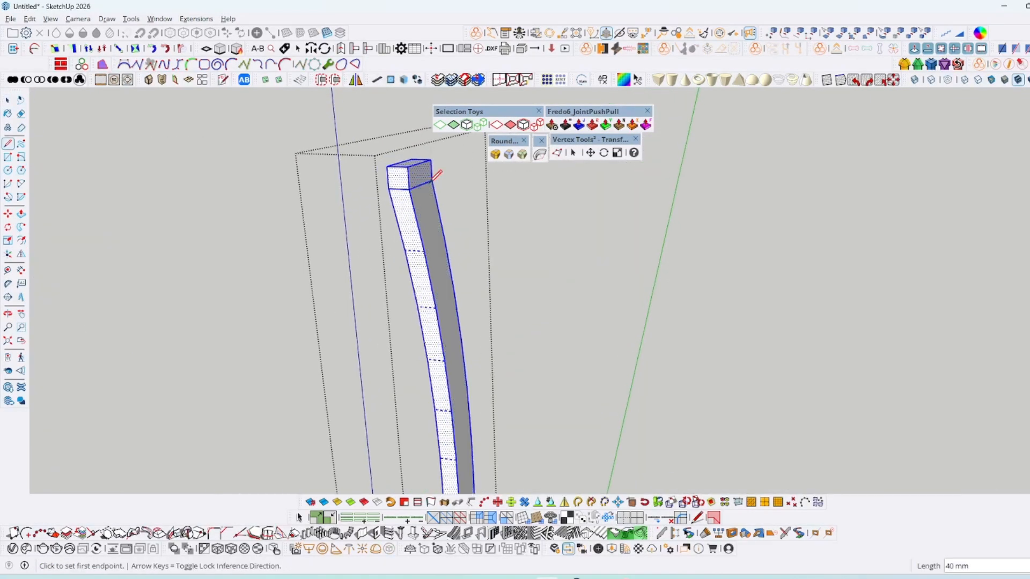
Draw a matching 40 mm line across the middle rib's side face just below its top and close the group
{"action": "middle_click_drag", "start_coordinate": [432, 181], "coordinate": [295, 185], "text": "shift"}
{"action": "key", "text": "space"}
{"action": "key", "text": "Escape"}
{"action": "key", "text": "Escape"}
{"action": "double_click", "coordinate": [546, 219]}
{"action": "double_click", "coordinate": [547, 222]}
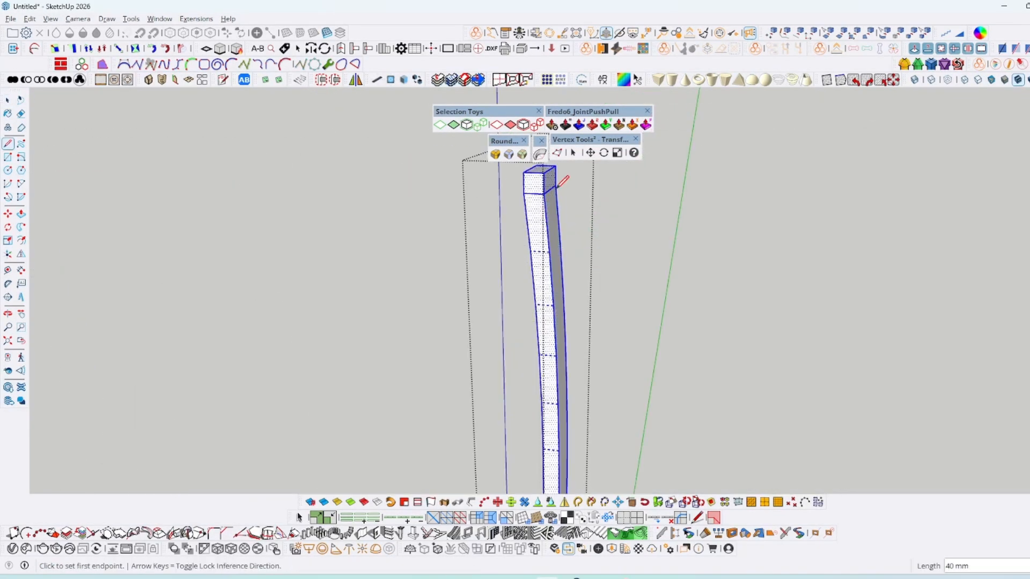
{"action": "left_click", "coordinate": [555, 186]}
{"action": "key", "text": "space"}
{"action": "key", "text": "Escape"}
{"action": "key", "text": "Escape"}
{"action": "scroll", "coordinate": [545, 265], "scroll_direction": "down", "scroll_amount": 4}
{"action": "middle_click_drag", "start_coordinate": [429, 258], "coordinate": [501, 145]}
Mirror the three ribs beside the middle rib to its other side, using a point on the middle rib
{"action": "left_click", "coordinate": [477, 272]}
{"action": "scroll", "coordinate": [477, 272], "scroll_direction": "down", "scroll_amount": 3}
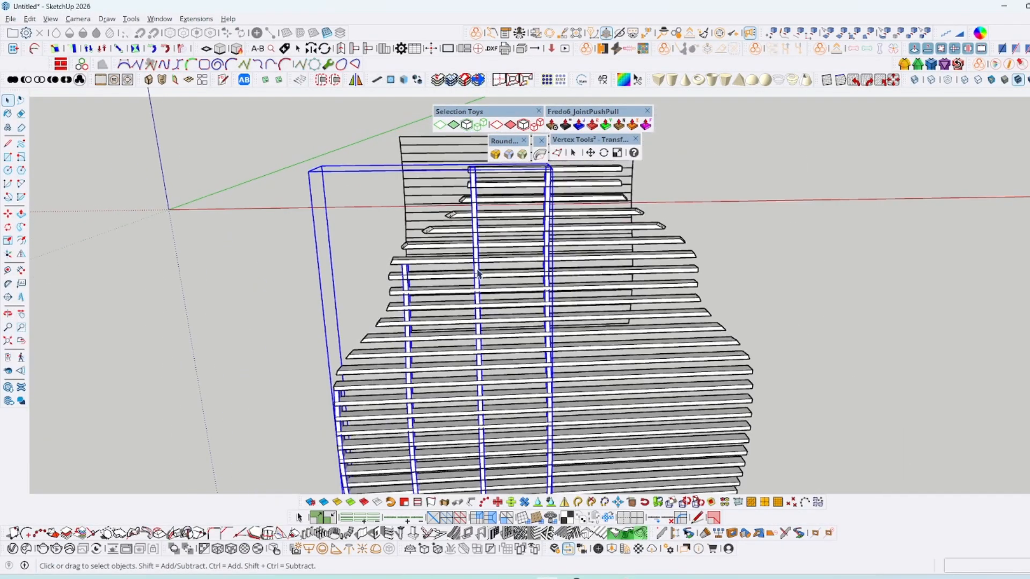
{"action": "double_click", "coordinate": [477, 272]}
{"action": "left_click", "coordinate": [476, 271]}
{"action": "middle_click_drag", "start_coordinate": [476, 272], "coordinate": [439, 295]}
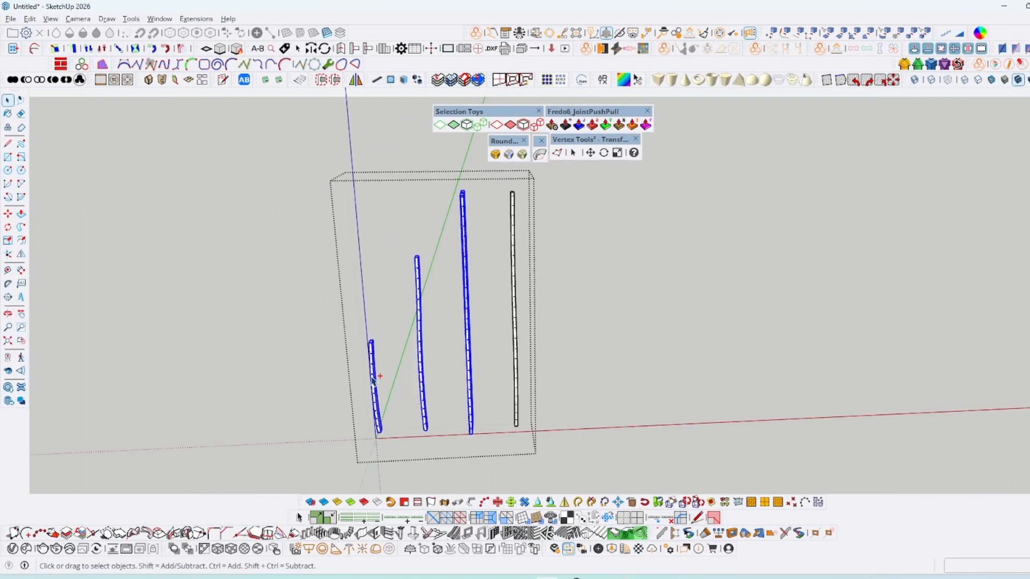
{"action": "double_click", "coordinate": [468, 321]}
{"action": "left_click", "coordinate": [468, 322]}
{"action": "key", "text": "Escape"}
{"action": "key", "text": "Escape"}
{"action": "scroll", "coordinate": [459, 373], "scroll_direction": "up", "scroll_amount": 3}
{"action": "double_click", "coordinate": [476, 364]}
{"action": "scroll", "coordinate": [484, 424], "scroll_direction": "down", "scroll_amount": 3}
{"action": "scroll", "coordinate": [484, 237], "scroll_direction": "up", "scroll_amount": 3}
{"action": "key", "text": "i"}
{"action": "scroll", "coordinate": [541, 284], "scroll_direction": "up", "scroll_amount": 3}
{"action": "middle_click_drag", "start_coordinate": [541, 284], "coordinate": [528, 227]}
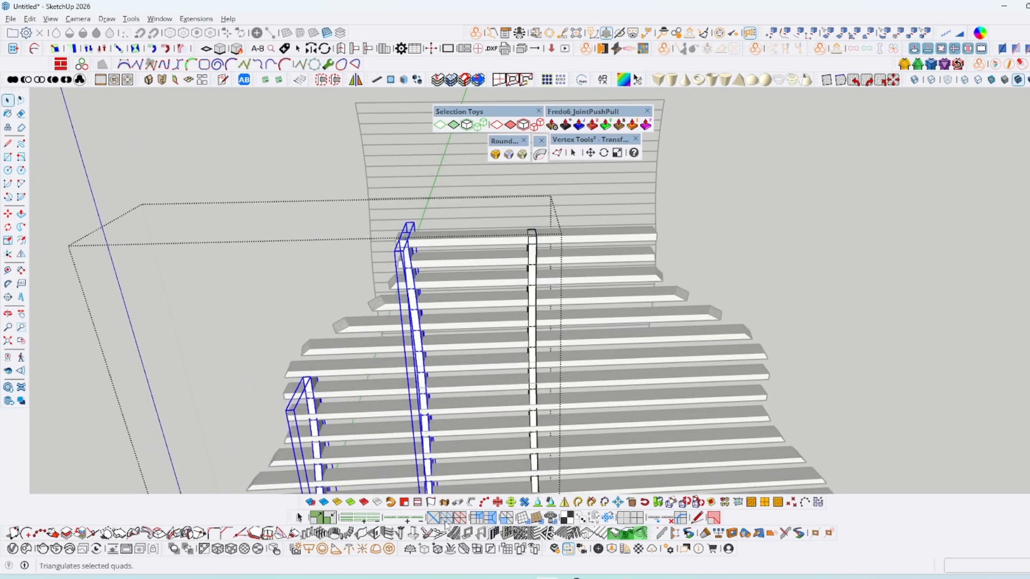
{"action": "left_click", "coordinate": [565, 502]}
{"action": "scroll", "coordinate": [524, 259], "scroll_direction": "up", "scroll_amount": 5}
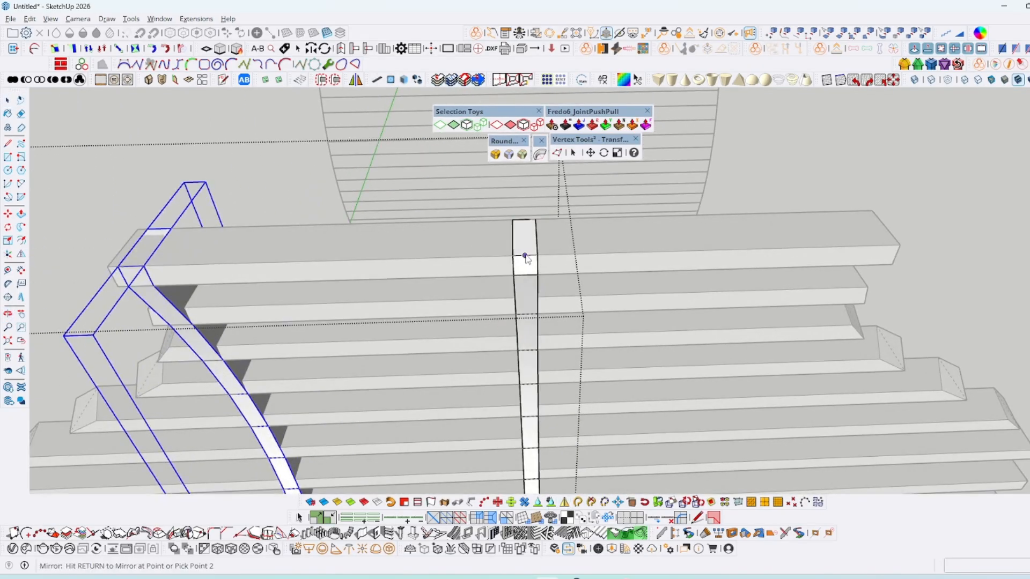
{"action": "scroll", "coordinate": [529, 190], "scroll_direction": "down", "scroll_amount": 5}
{"action": "mouse_move", "coordinate": [524, 236]}
{"action": "middle_mouse_down"}
{"action": "mouse_move", "coordinate": [541, 244]}
{"action": "mouse_move", "coordinate": [530, 239]}
{"action": "mouse_move", "coordinate": [528, 256]}
{"action": "middle_mouse_up"}
Open the slats group and adjust the top slat's right end to fit the mirrored rib
{"action": "key", "text": "space"}
{"action": "triple_click", "coordinate": [512, 250]}
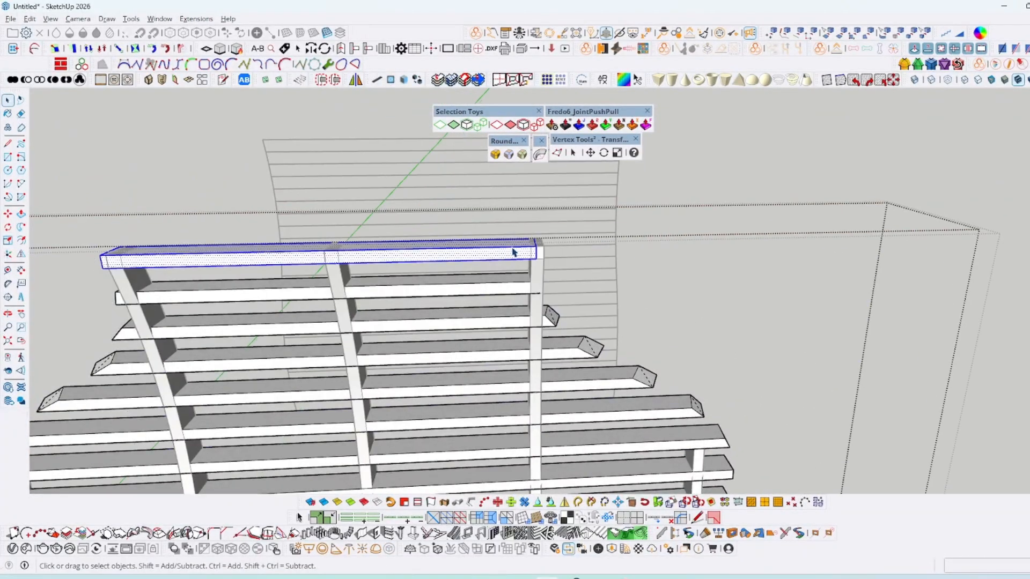
{"action": "key", "text": "i"}
{"action": "left_click", "coordinate": [553, 282]}
{"action": "type", "text": "1"}
{"action": "key", "text": "Return"}
{"action": "key", "text": "space"}
{"action": "key", "text": "Escape"}
Adjust the right end of the third slat from the top to fit the mirrored rib and close the slats group
{"action": "scroll", "coordinate": [591, 291], "scroll_direction": "down", "scroll_amount": 5}
{"action": "middle_click_drag", "start_coordinate": [590, 292], "coordinate": [573, 263]}
{"action": "scroll", "coordinate": [574, 263], "scroll_direction": "up", "scroll_amount": 5}
{"action": "double_click", "coordinate": [566, 257]}
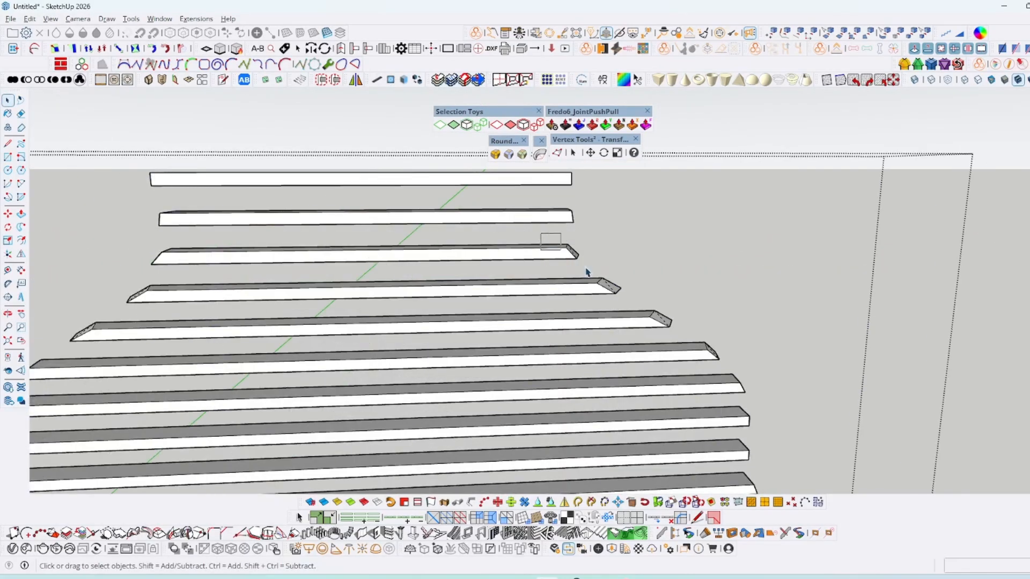
{"action": "type", "text": "1"}
{"action": "key", "text": "Return"}
{"action": "scroll", "coordinate": [626, 273], "scroll_direction": "down", "scroll_amount": 7}
{"action": "key", "text": "space"}
{"action": "key", "text": "Escape"}
Copy the complete panel of slats and ribs to a free spot beside the original
{"action": "middle_click_drag", "start_coordinate": [558, 281], "coordinate": [665, 344]}
{"action": "left_click_drag", "start_coordinate": [745, 457], "coordinate": [546, 233]}
{"action": "scroll", "coordinate": [590, 354], "scroll_direction": "down", "scroll_amount": 5}
{"action": "middle_click_drag", "start_coordinate": [552, 296], "coordinate": [542, 364]}
{"action": "key", "text": "m"}
{"action": "key", "text": "ctrl"}
{"action": "left_click", "coordinate": [563, 390]}
{"action": "left_click", "coordinate": [609, 413]}
Bend the copied panel by 360 degrees into a closed round form
{"action": "scroll", "coordinate": [622, 359], "scroll_direction": "up", "scroll_amount": 4}
{"action": "left_click", "coordinate": [540, 155]}
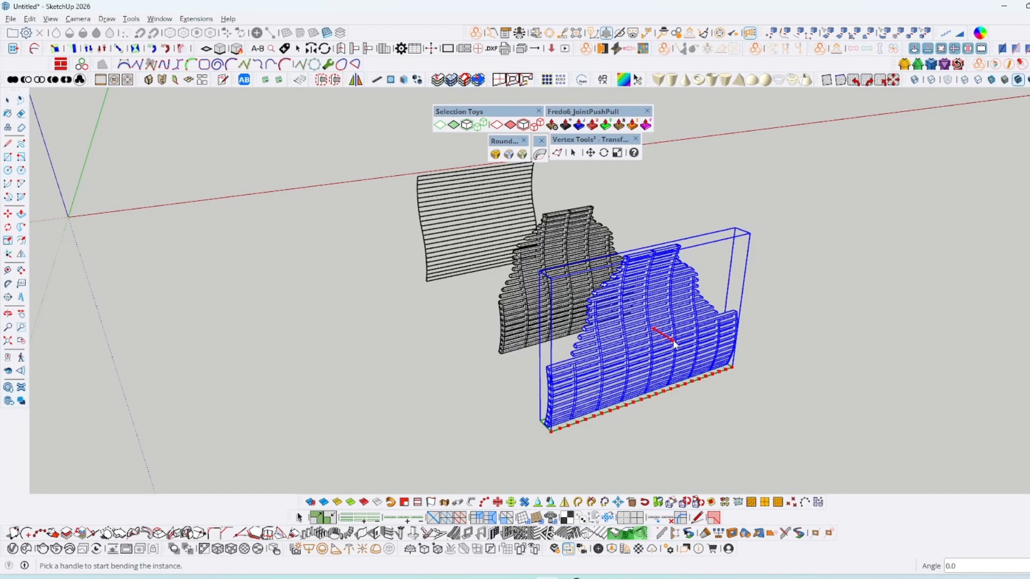
{"action": "left_click_drag", "start_coordinate": [675, 343], "coordinate": [686, 353]}
{"action": "type", "text": "360"}
{"action": "key", "text": "Return"}
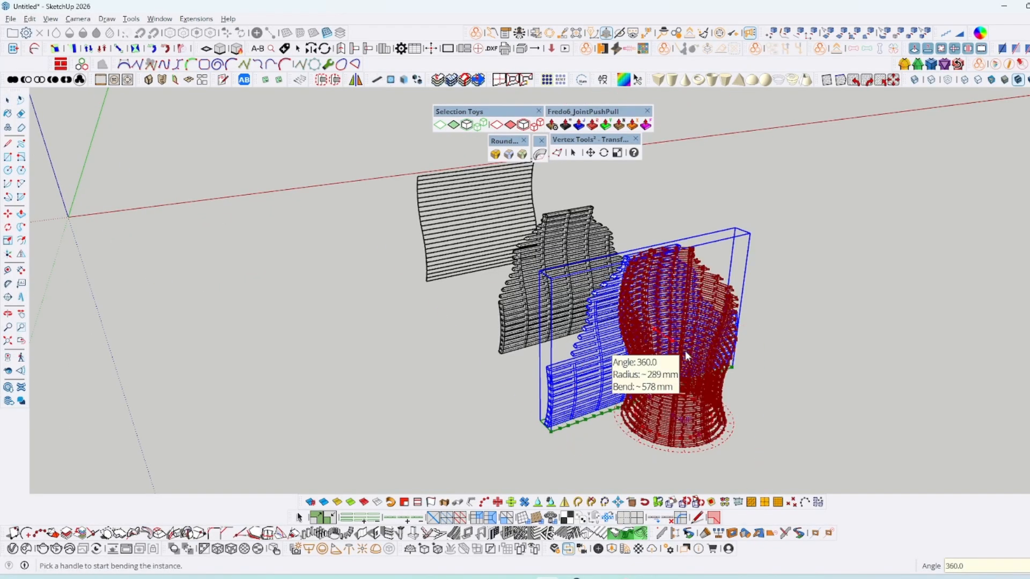
{"action": "left_click", "coordinate": [783, 387]}
Delete the straight line crossing the circular face inside the bent slat ring
{"action": "middle_click_drag", "start_coordinate": [782, 387], "coordinate": [795, 423]}
{"action": "scroll", "coordinate": [633, 354], "scroll_direction": "up", "scroll_amount": 8}
{"action": "double_click", "coordinate": [400, 422]}
{"action": "left_click", "coordinate": [400, 421]}
{"action": "key", "text": "Delete"}
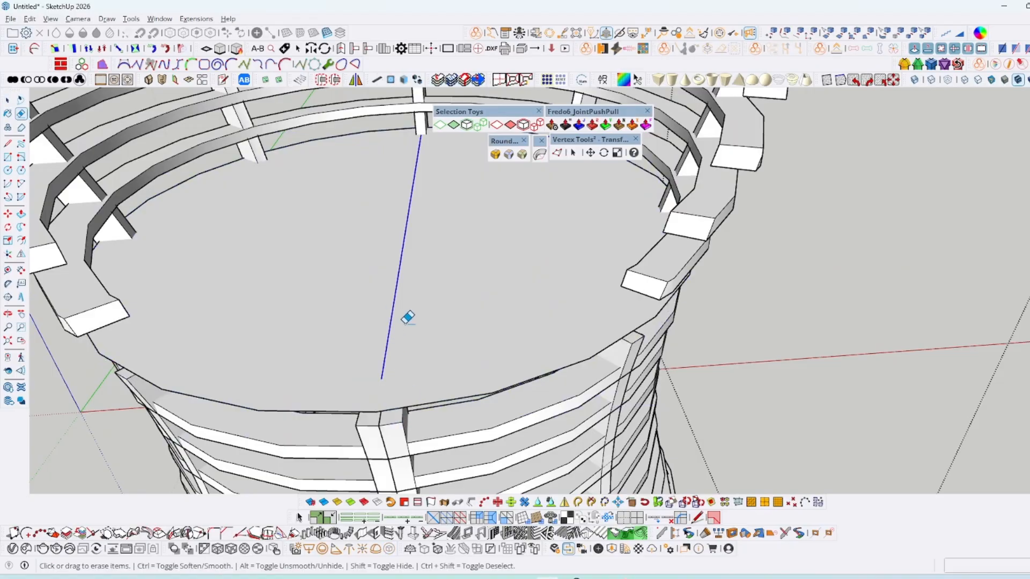
{"action": "key", "text": "space"}
{"action": "scroll", "coordinate": [418, 324], "scroll_direction": "down", "scroll_amount": 3}
Try to extrude the circular face 18 mm and select the resulting disc
{"action": "left_click", "coordinate": [432, 330]}
{"action": "type", "text": "18"}
{"action": "key", "text": "Return"}
{"action": "key", "text": "space"}
{"action": "mouse_move", "coordinate": [431, 351]}
{"action": "middle_mouse_down"}
{"action": "mouse_move", "coordinate": [504, 214]}
{"action": "mouse_move", "coordinate": [436, 367]}
{"action": "middle_mouse_up"}
{"action": "triple_click", "coordinate": [432, 361]}
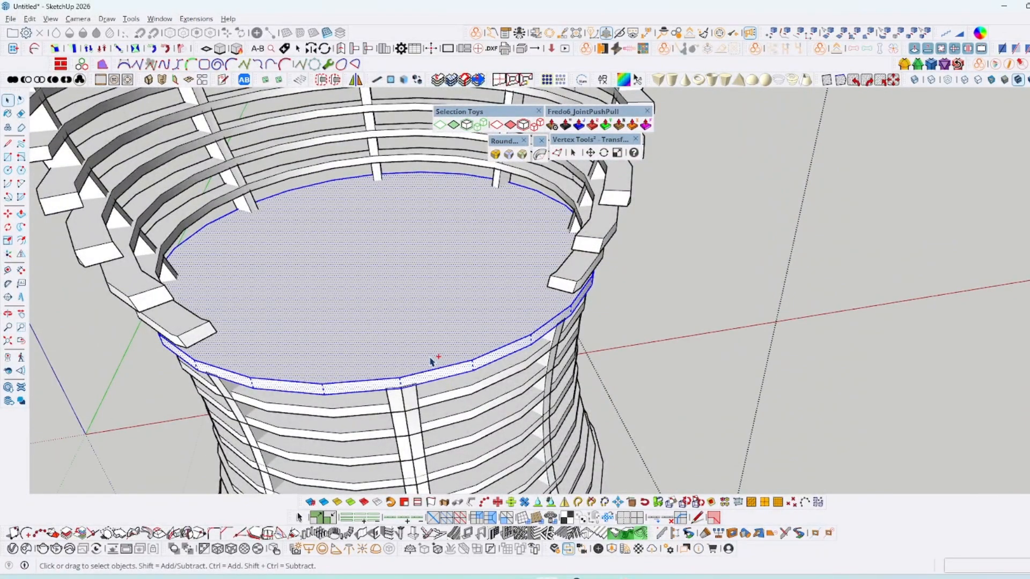
Undo the disc extrusion and set the circle's segment count to 50
{"action": "right_click", "coordinate": [417, 379]}
{"action": "left_click", "coordinate": [445, 8]}
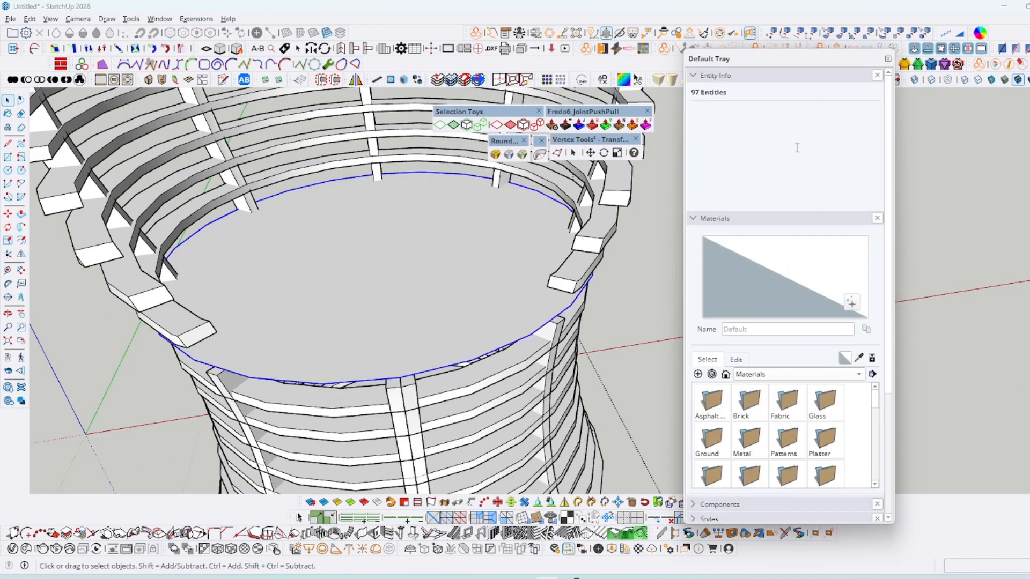
{"action": "key", "text": "BackSpace"}
{"action": "key", "text": "BackSpace"}
{"action": "key", "text": "BackSpace"}
{"action": "key", "text": "BackSpace"}
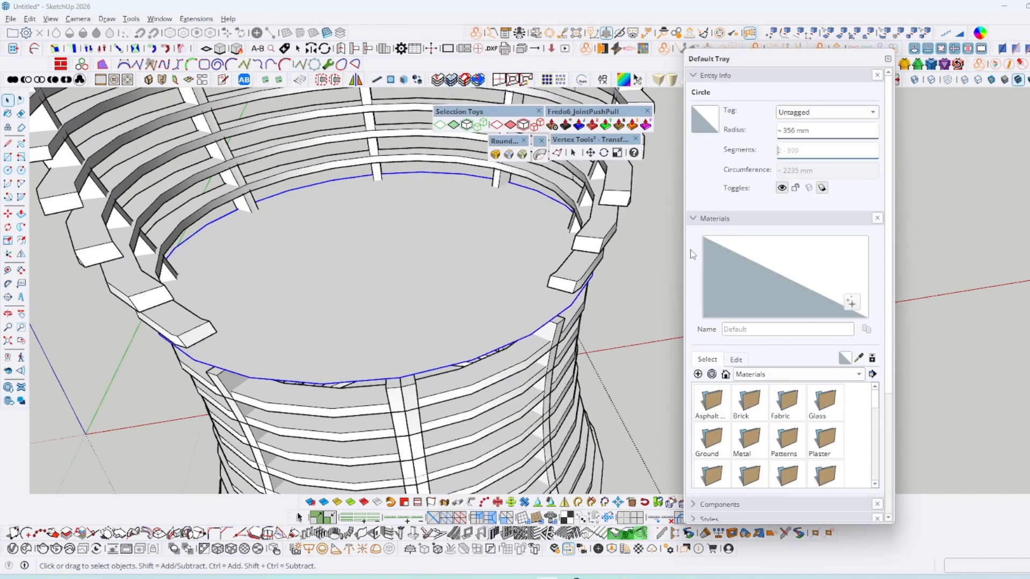
{"action": "type", "text": "50"}
{"action": "key", "text": "Return"}
Extrude the smoothed circular face into a thin disc and make the whole disc a group
{"action": "scroll", "coordinate": [393, 369], "scroll_direction": "up", "scroll_amount": 1}
{"action": "key", "text": "p"}
{"action": "left_click", "coordinate": [427, 365]}
{"action": "left_click", "coordinate": [423, 390]}
{"action": "key", "text": "ctrl+z"}
{"action": "left_click", "coordinate": [432, 357]}
{"action": "left_click", "coordinate": [435, 372]}
{"action": "key", "text": "space"}
{"action": "triple_click", "coordinate": [425, 367]}
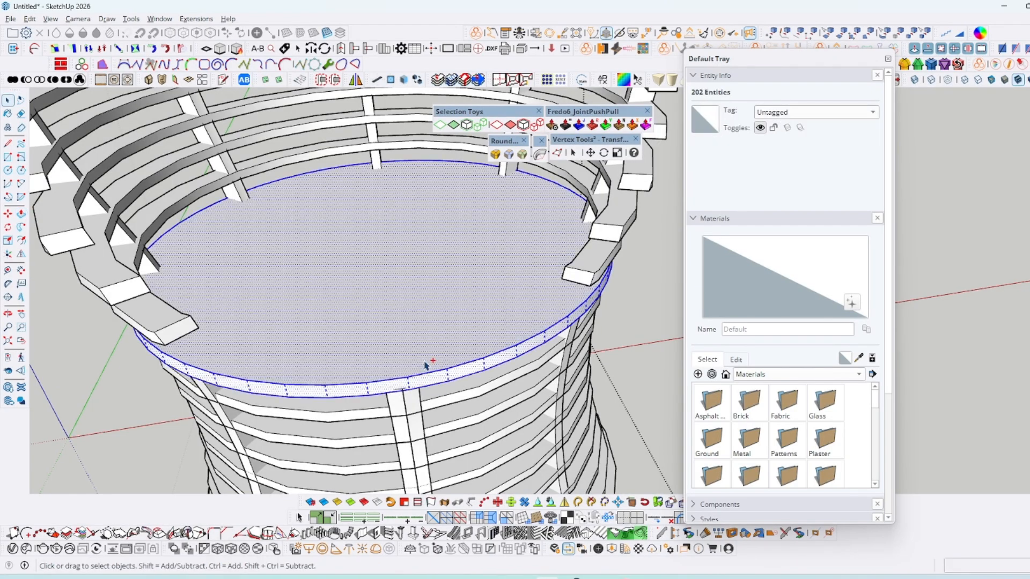
{"action": "key", "text": "ctrl+g"}
Move the disc group vertically to adjust its height against the top end of the front rib
{"action": "middle_click_drag", "start_coordinate": [426, 362], "coordinate": [400, 406]}
{"action": "key", "text": "m"}
{"action": "scroll", "coordinate": [400, 367], "scroll_direction": "up", "scroll_amount": 2}
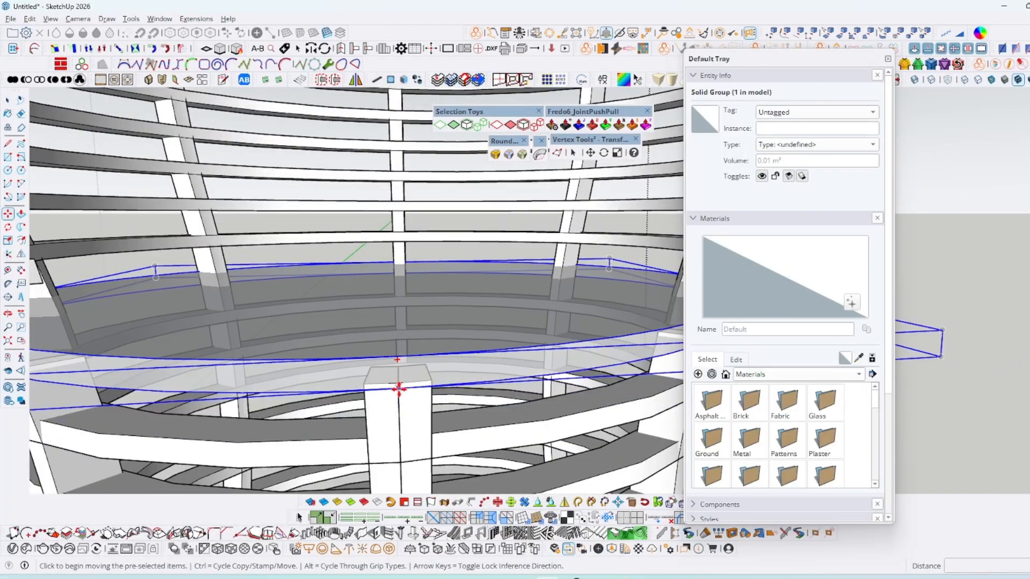
{"action": "scroll", "coordinate": [397, 389], "scroll_direction": "up", "scroll_amount": 1}
{"action": "left_click", "coordinate": [427, 397]}
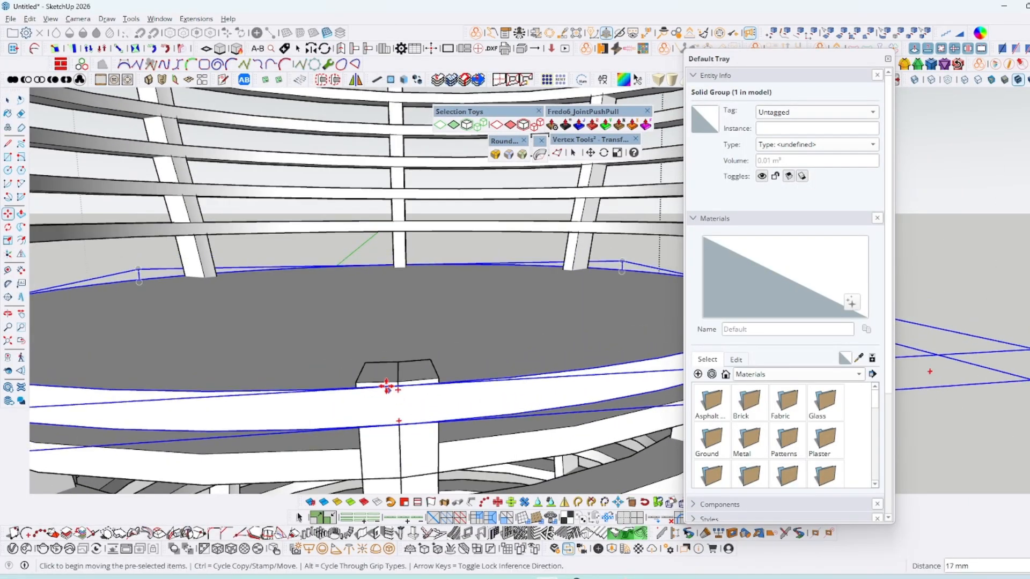
{"action": "scroll", "coordinate": [396, 387], "scroll_direction": "up", "scroll_amount": 3}
{"action": "left_click", "coordinate": [402, 386]}
{"action": "left_click", "coordinate": [403, 376]}
{"action": "scroll", "coordinate": [409, 391], "scroll_direction": "down", "scroll_amount": 5}
{"action": "scroll", "coordinate": [449, 410], "scroll_direction": "up", "scroll_amount": 2}
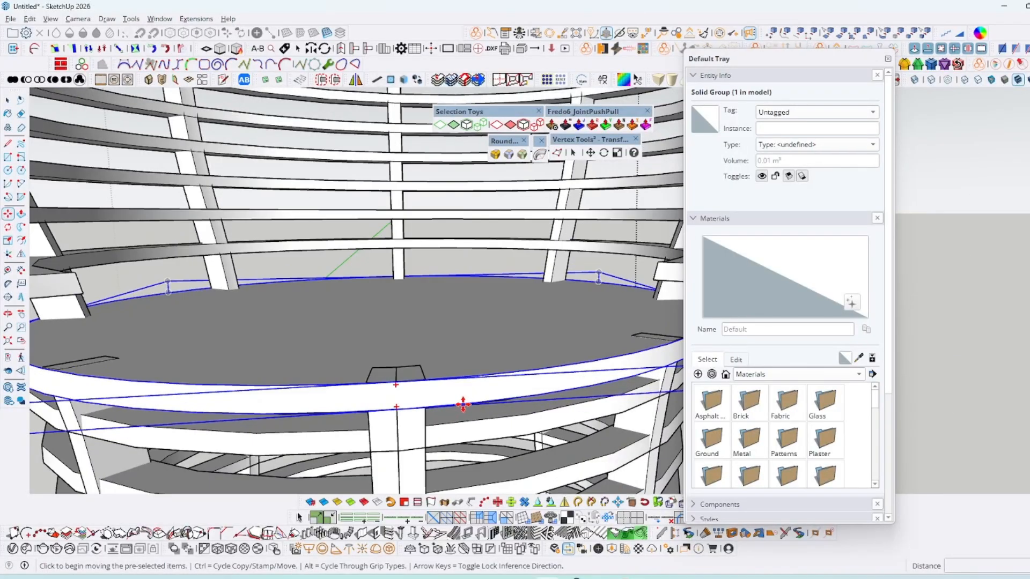
{"action": "left_click", "coordinate": [462, 405]}
{"action": "left_click", "coordinate": [460, 379]}
Open the disc group and extrude its top face by 25 mm
{"action": "key", "text": "space"}
{"action": "double_click", "coordinate": [418, 340]}
{"action": "key", "text": "p"}
{"action": "left_click", "coordinate": [421, 344]}
{"action": "type", "text": "25"}
{"action": "key", "text": "Return"}
{"action": "key", "text": "space"}
{"action": "left_click", "coordinate": [417, 405]}
Open the disc for editing and push/pull its top face to adjust the seat's thickness
{"action": "scroll", "coordinate": [416, 392], "scroll_direction": "down", "scroll_amount": 4}
{"action": "middle_click_drag", "start_coordinate": [412, 346], "coordinate": [488, 291]}
{"action": "scroll", "coordinate": [387, 476], "scroll_direction": "down", "scroll_amount": 3}
{"action": "scroll", "coordinate": [488, 292], "scroll_direction": "up", "scroll_amount": 3}
{"action": "double_click", "coordinate": [436, 292]}
{"action": "scroll", "coordinate": [426, 291], "scroll_direction": "up", "scroll_amount": 2}
{"action": "middle_click_drag", "start_coordinate": [421, 325], "coordinate": [424, 391]}
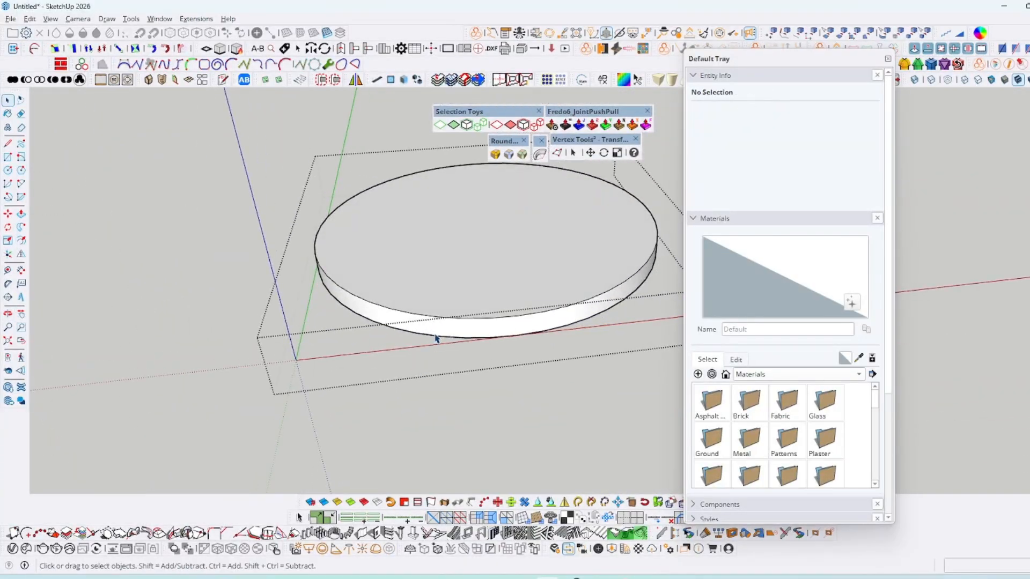
{"action": "left_click", "coordinate": [452, 318]}
{"action": "key", "text": "f"}
{"action": "scroll", "coordinate": [454, 318], "scroll_direction": "up", "scroll_amount": 1}
{"action": "key", "text": "p"}
{"action": "left_click", "coordinate": [383, 303]}
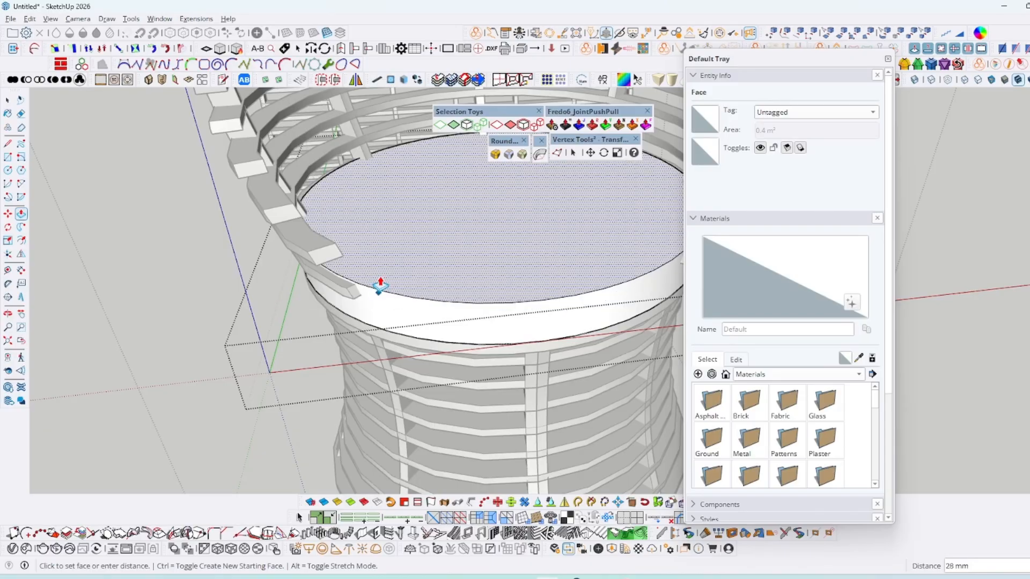
{"action": "scroll", "coordinate": [383, 295], "scroll_direction": "up", "scroll_amount": 2}
{"action": "left_click", "coordinate": [345, 312]}
Round off the rim edges of the seat disc with the RoundCorner tool
{"action": "middle_click_drag", "start_coordinate": [345, 313], "coordinate": [317, 368]}
{"action": "scroll", "coordinate": [332, 349], "scroll_direction": "down", "scroll_amount": 5}
{"action": "middle_click_drag", "start_coordinate": [375, 322], "coordinate": [490, 334]}
{"action": "key", "text": "v"}
{"action": "scroll", "coordinate": [501, 273], "scroll_direction": "up", "scroll_amount": 1}
{"action": "key", "text": "t"}
{"action": "left_click", "coordinate": [476, 195], "text": "shift"}
{"action": "left_click", "coordinate": [495, 154]}
{"action": "left_click", "coordinate": [481, 337]}
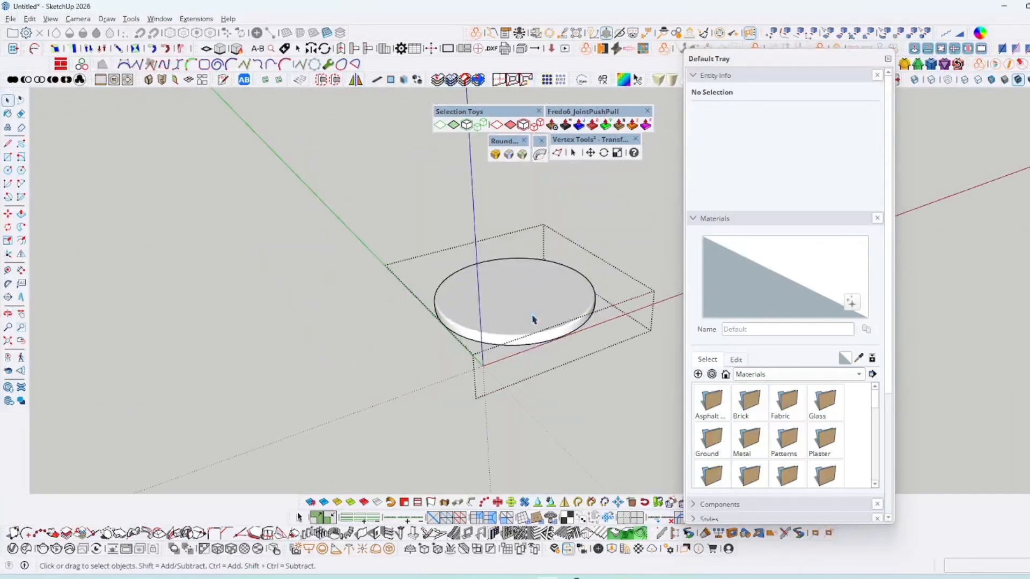
Paint all of the rounded disc's geometry with the solid color A08_Garnet_Shadow
{"action": "key", "text": "ctrl+a"}
{"action": "key", "text": "b"}
{"action": "left_click", "coordinate": [772, 375]}
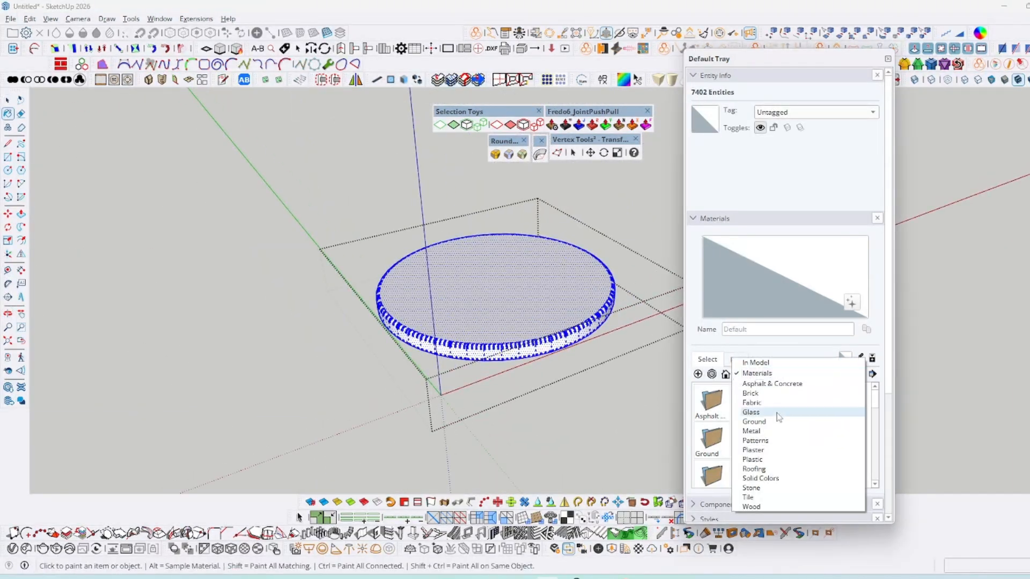
{"action": "left_click", "coordinate": [759, 478]}
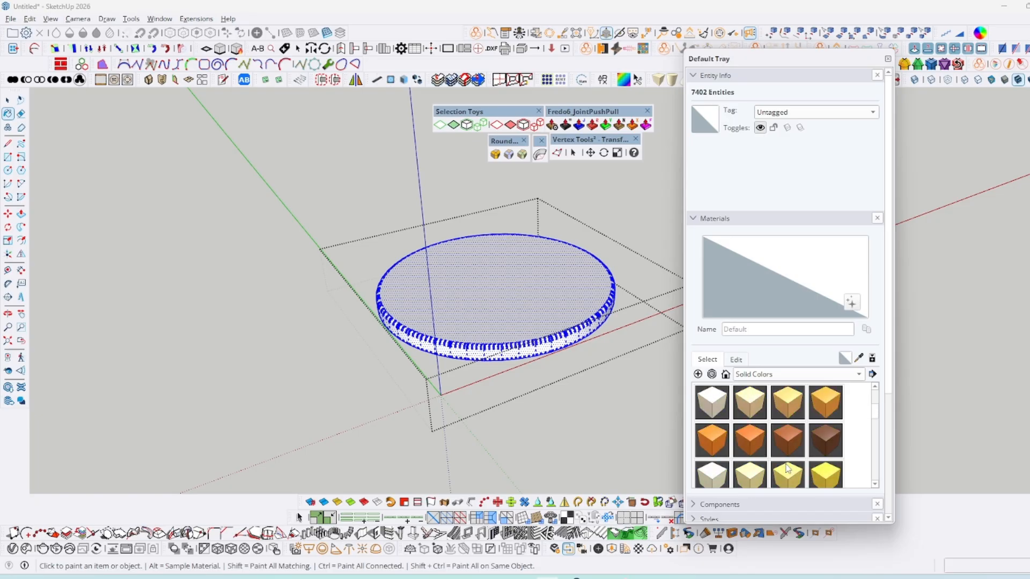
{"action": "left_click", "coordinate": [820, 442]}
{"action": "left_click", "coordinate": [554, 308]}
{"action": "key", "text": "space"}
{"action": "key", "text": "Escape"}
{"action": "scroll", "coordinate": [537, 370], "scroll_direction": "down", "scroll_amount": 5}
{"action": "mouse_move", "coordinate": [531, 373]}
{"action": "middle_mouse_down"}
{"action": "mouse_move", "coordinate": [538, 337]}
{"action": "mouse_move", "coordinate": [550, 348]}
{"action": "mouse_move", "coordinate": [356, 325]}
{"action": "mouse_move", "coordinate": [382, 354]}
{"action": "mouse_move", "coordinate": [515, 261]}
{"action": "middle_mouse_up"}
{"action": "scroll", "coordinate": [550, 346], "scroll_direction": "up", "scroll_amount": 5}
{"action": "scroll", "coordinate": [384, 354], "scroll_direction": "up", "scroll_amount": 2}
{"action": "scroll", "coordinate": [502, 302], "scroll_direction": "down", "scroll_amount": 5}
{"action": "middle_click_drag", "start_coordinate": [501, 302], "coordinate": [522, 416]}
{"action": "scroll", "coordinate": [542, 440], "scroll_direction": "up", "scroll_amount": 3}
Remove the garnet-coloured disc from the seat inside the slat ring
{"action": "double_click", "coordinate": [453, 406]}
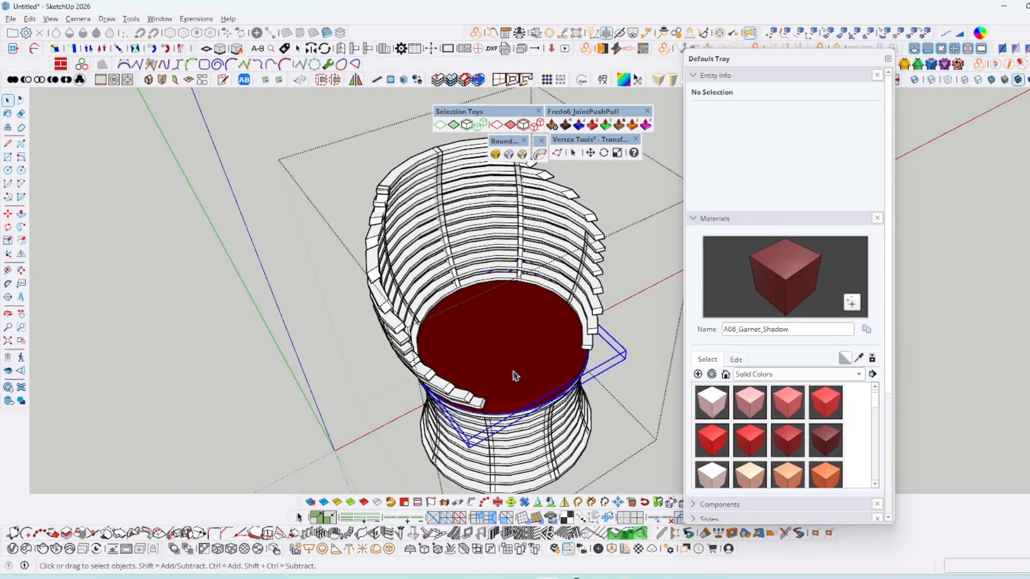
{"action": "key", "text": "Delete"}
{"action": "scroll", "coordinate": [515, 369], "scroll_direction": "down", "scroll_amount": 3}
Paint the three remaining groups of slats, ribs and seat plate with the wood material Wood_Veneer_15_1K
{"action": "left_click_drag", "start_coordinate": [609, 459], "coordinate": [510, 336]}
{"action": "left_click", "coordinate": [798, 375]}
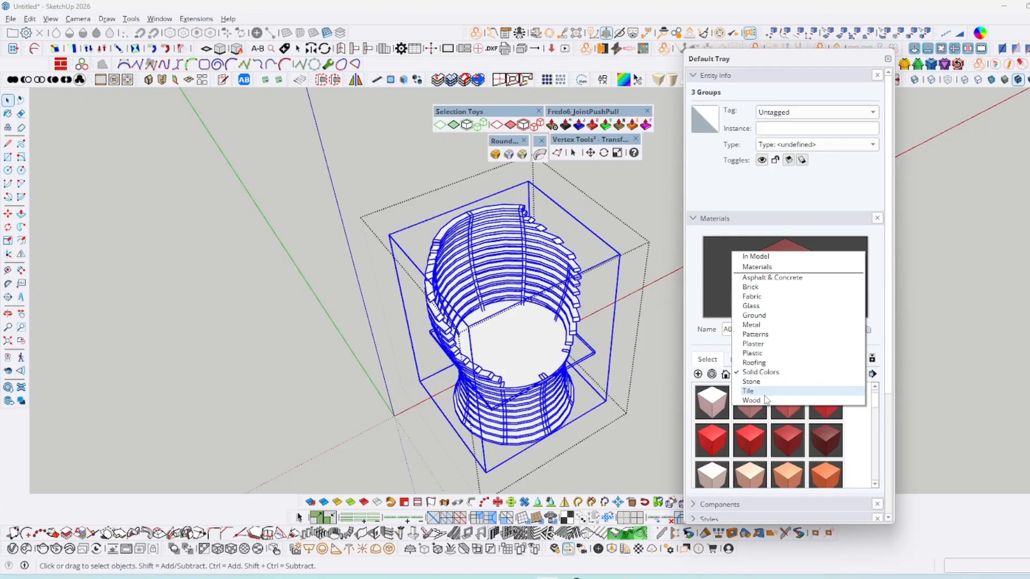
{"action": "left_click", "coordinate": [763, 400]}
{"action": "left_click", "coordinate": [746, 440]}
{"action": "left_click", "coordinate": [561, 353]}
{"action": "key", "text": "space"}
{"action": "left_click", "coordinate": [587, 362]}
{"action": "middle_click_drag", "start_coordinate": [588, 365], "coordinate": [493, 228]}
{"action": "scroll", "coordinate": [553, 232], "scroll_direction": "up", "scroll_amount": 3}
{"action": "middle_click_drag", "start_coordinate": [434, 314], "coordinate": [379, 328]}
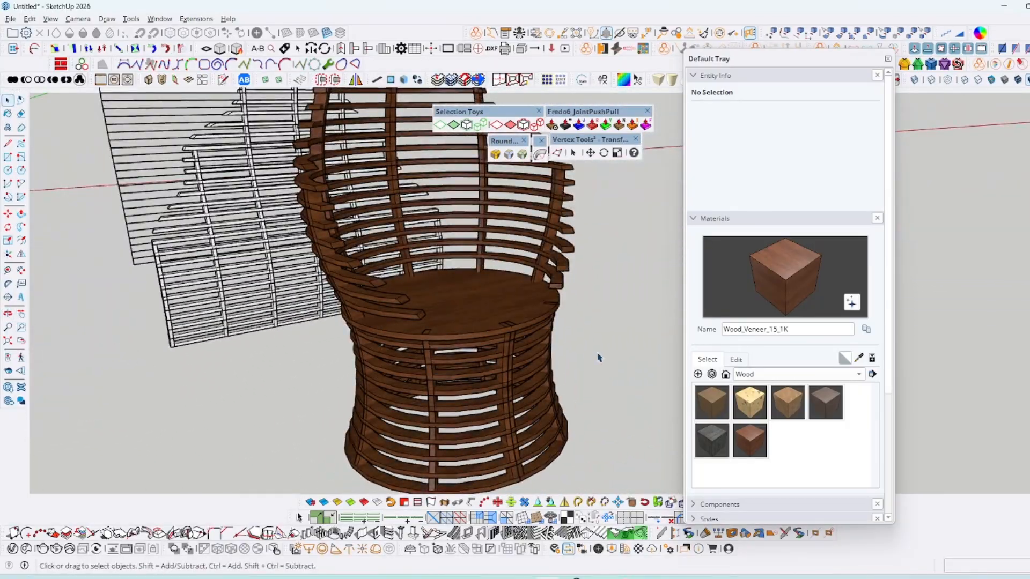
{"action": "middle_click_drag", "start_coordinate": [599, 358], "coordinate": [492, 319]}
{"action": "scroll", "coordinate": [376, 360], "scroll_direction": "down", "scroll_amount": 5}
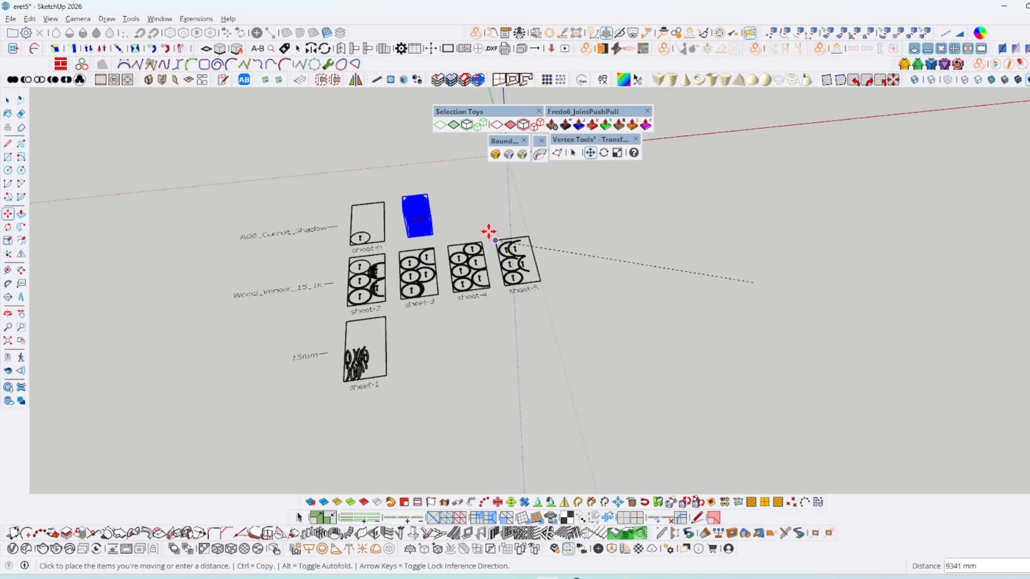
Finish placing the chair beside the cutting-sheet layouts and inspect it together with the nested sheets
{"action": "key", "text": "space"}
{"action": "left_click", "coordinate": [586, 273]}
{"action": "middle_click_drag", "start_coordinate": [354, 289], "coordinate": [643, 259]}
{"action": "scroll", "coordinate": [638, 261], "scroll_direction": "up", "scroll_amount": 5}
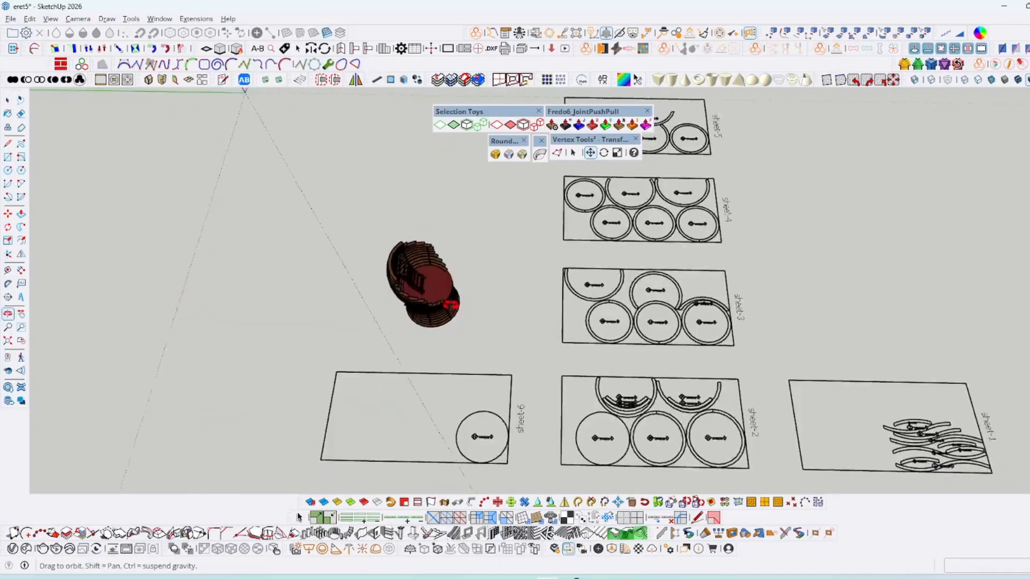
{"action": "scroll", "coordinate": [540, 157], "scroll_direction": "up", "scroll_amount": 3}
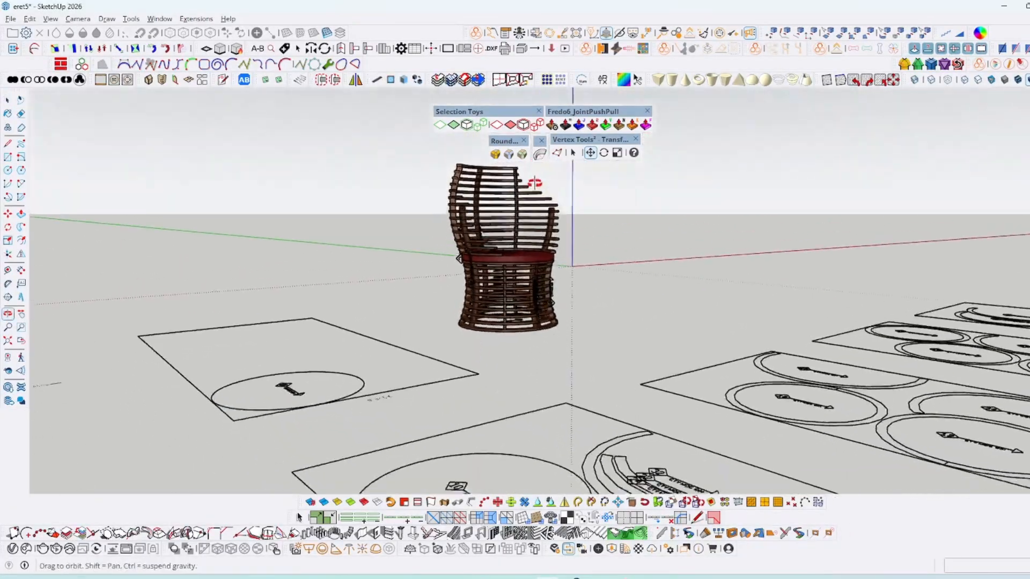